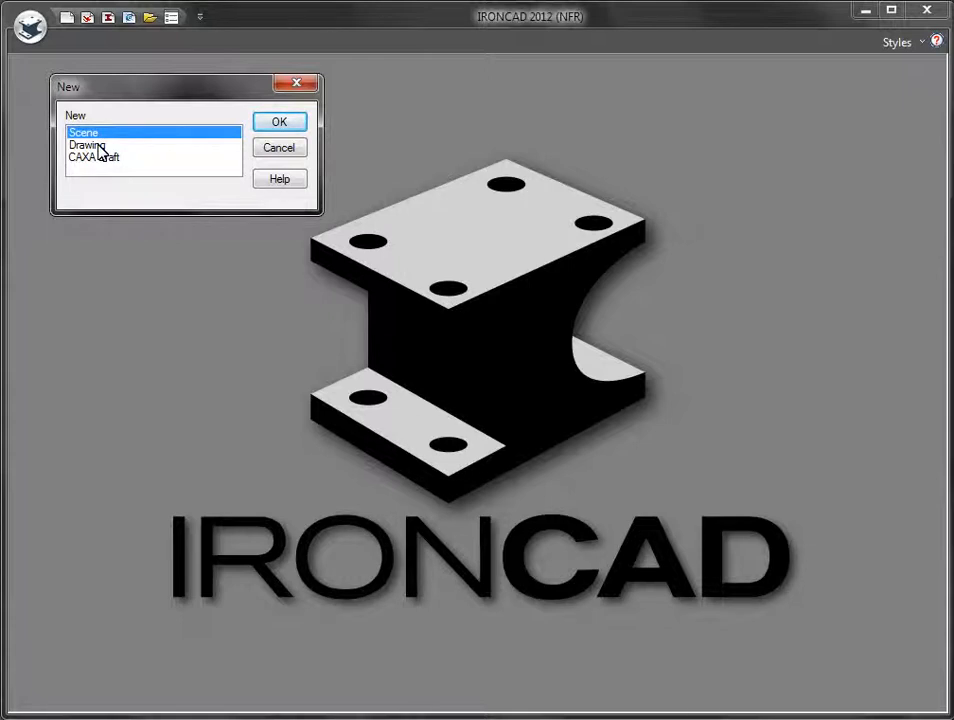
Step: Compare the Drawing, CAXA Draft and Scene document types, then create a new Scene
{"action": "left_click", "coordinate": [100, 147]}
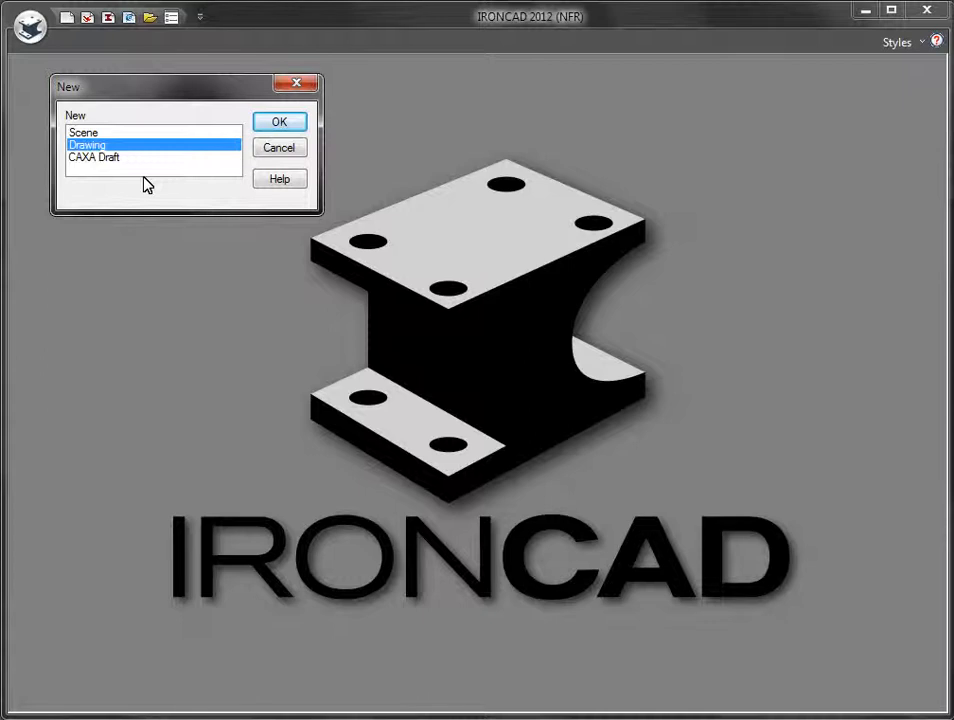
{"action": "left_click", "coordinate": [95, 161]}
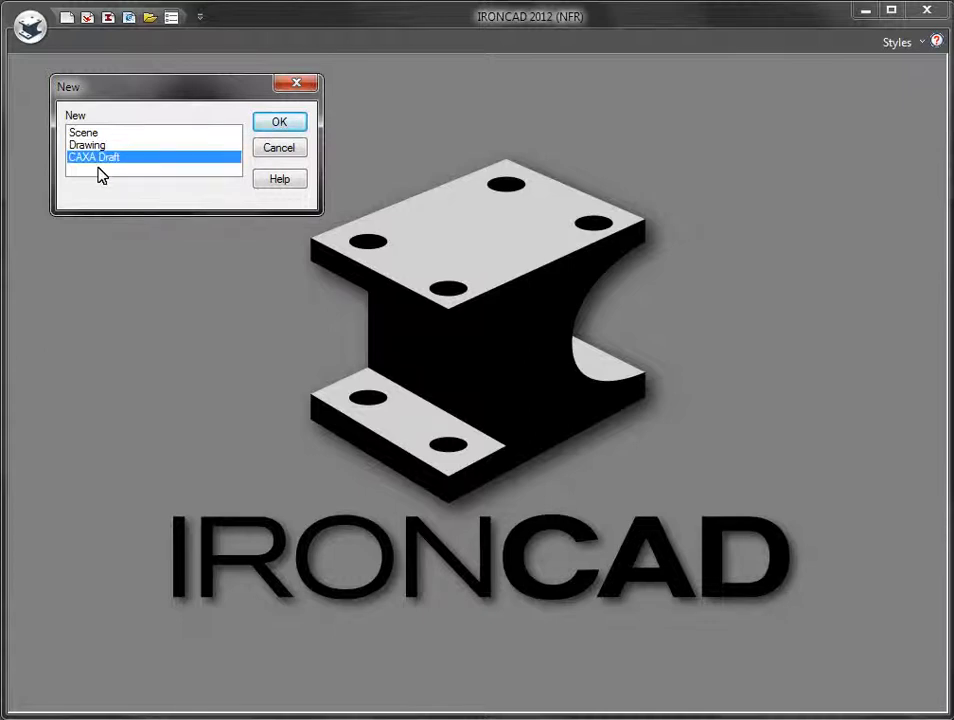
{"action": "left_click", "coordinate": [90, 133]}
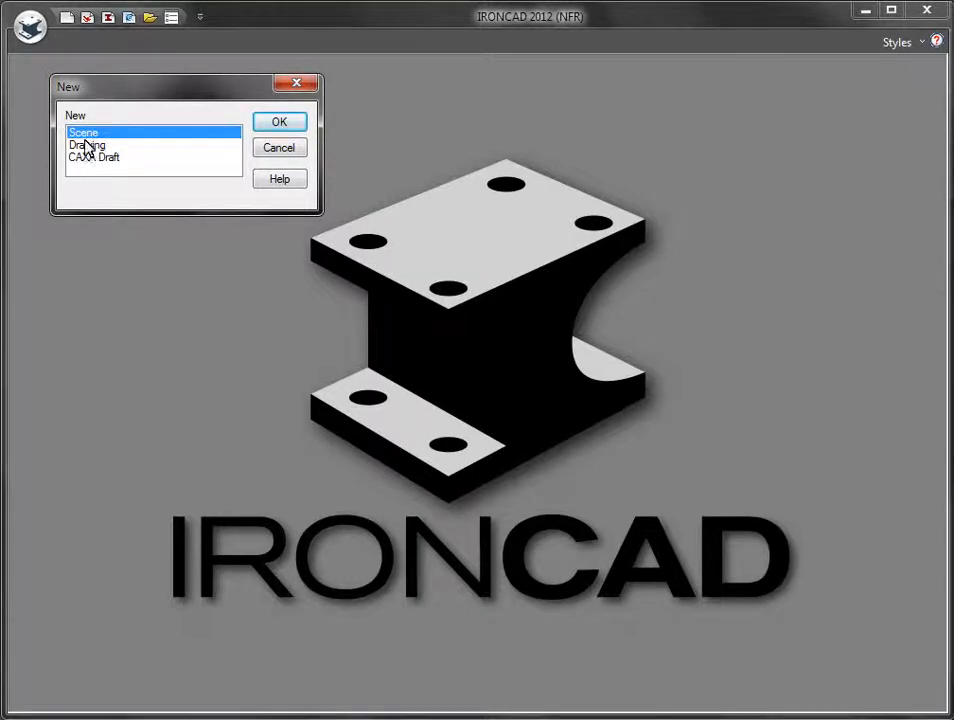
{"action": "left_click", "coordinate": [89, 148]}
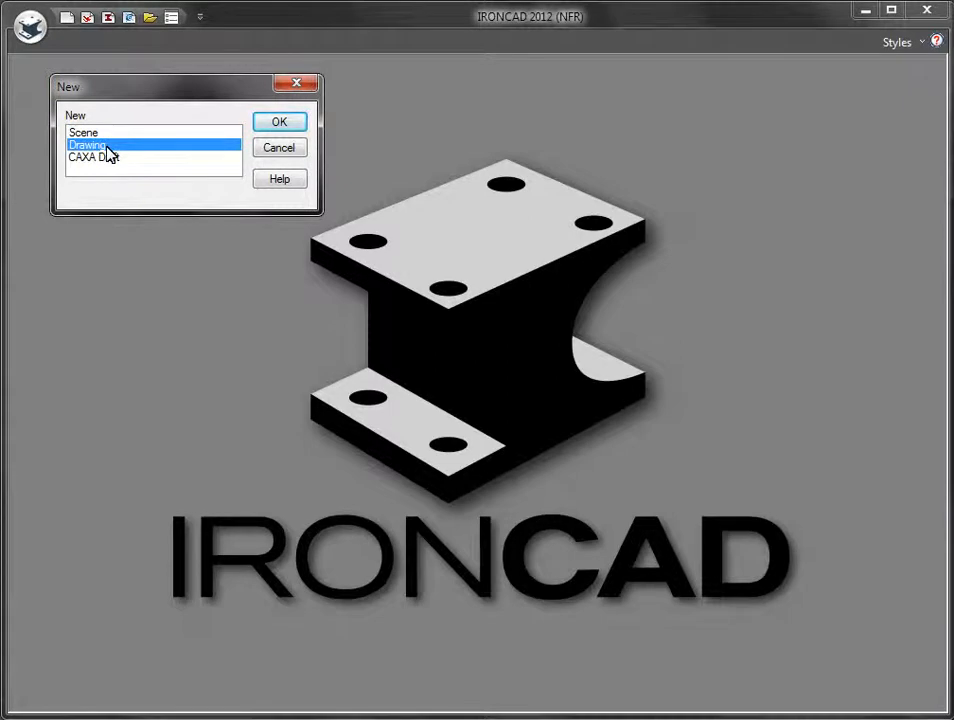
{"action": "left_click", "coordinate": [103, 162]}
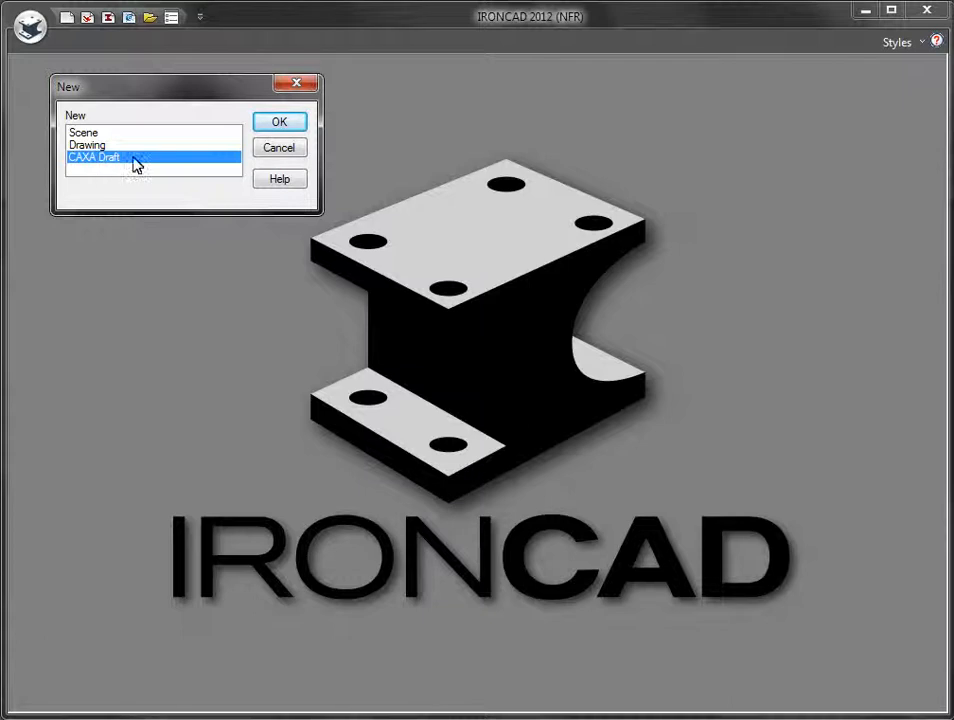
{"action": "left_click", "coordinate": [84, 133]}
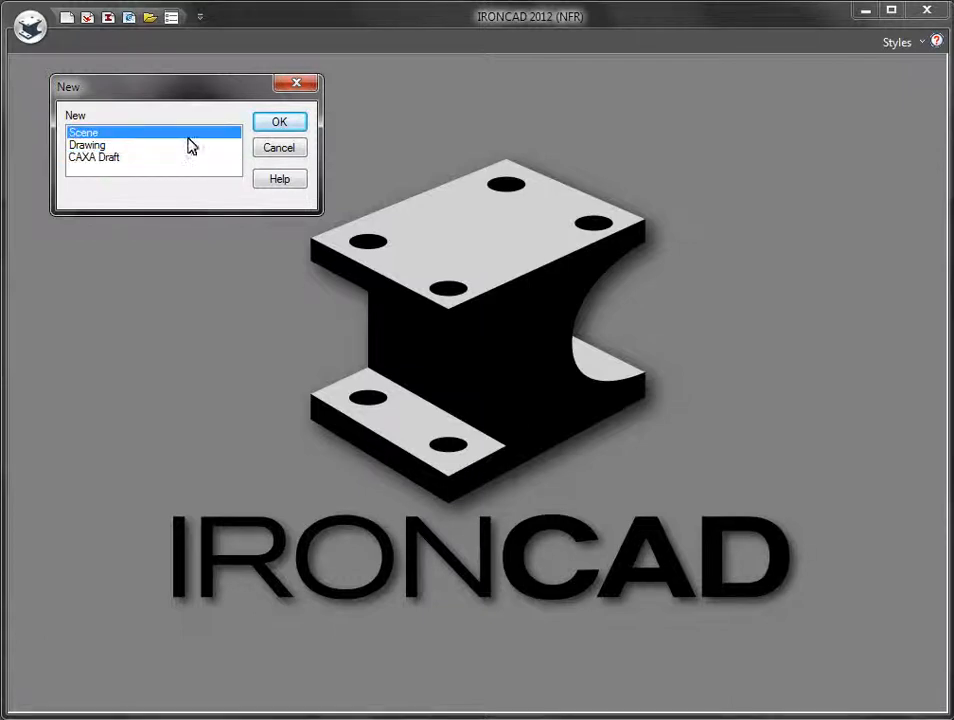
{"action": "left_click", "coordinate": [288, 124]}
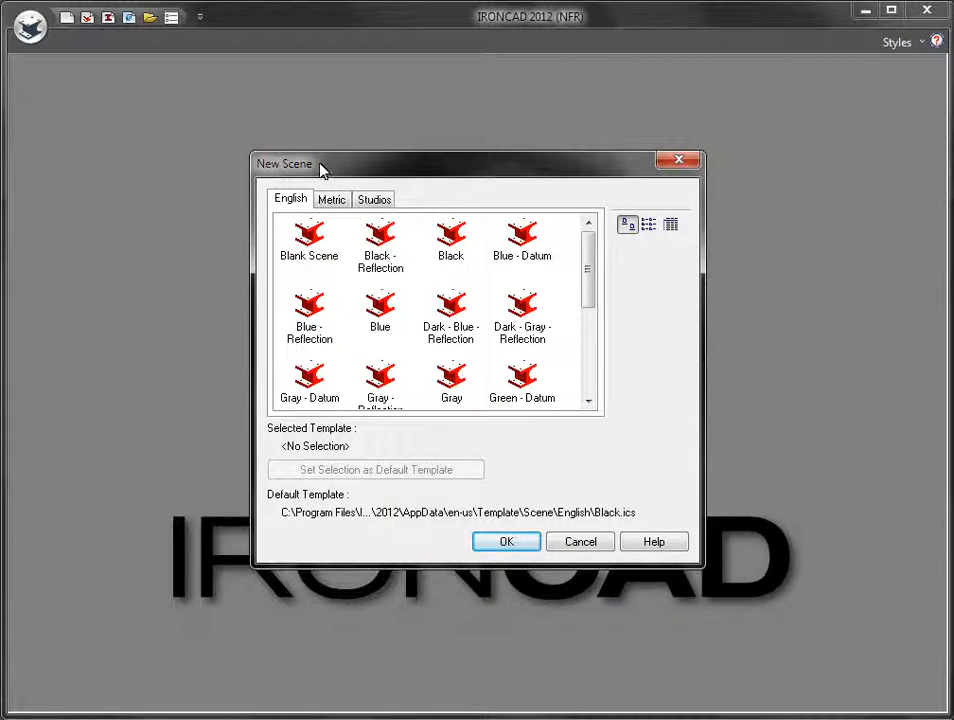
Step: Browse the English, Metric and Studios templates, set MagnaVideo as default, and create Scene5 from it
{"action": "left_click_drag", "start_coordinate": [322, 166], "coordinate": [303, 156]}
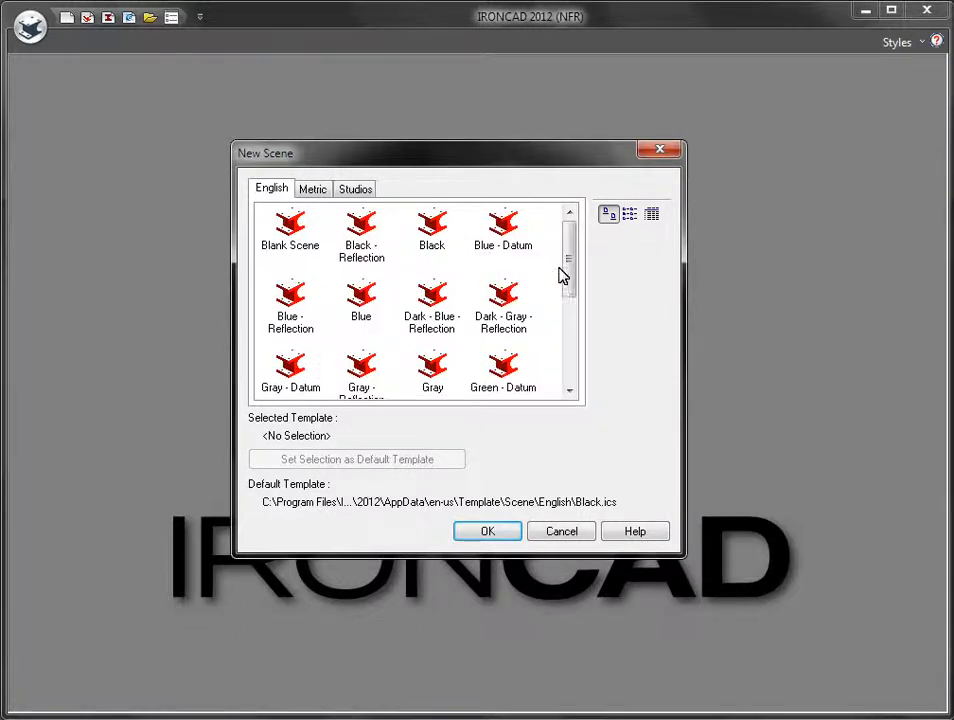
{"action": "left_click_drag", "start_coordinate": [566, 272], "coordinate": [560, 385]}
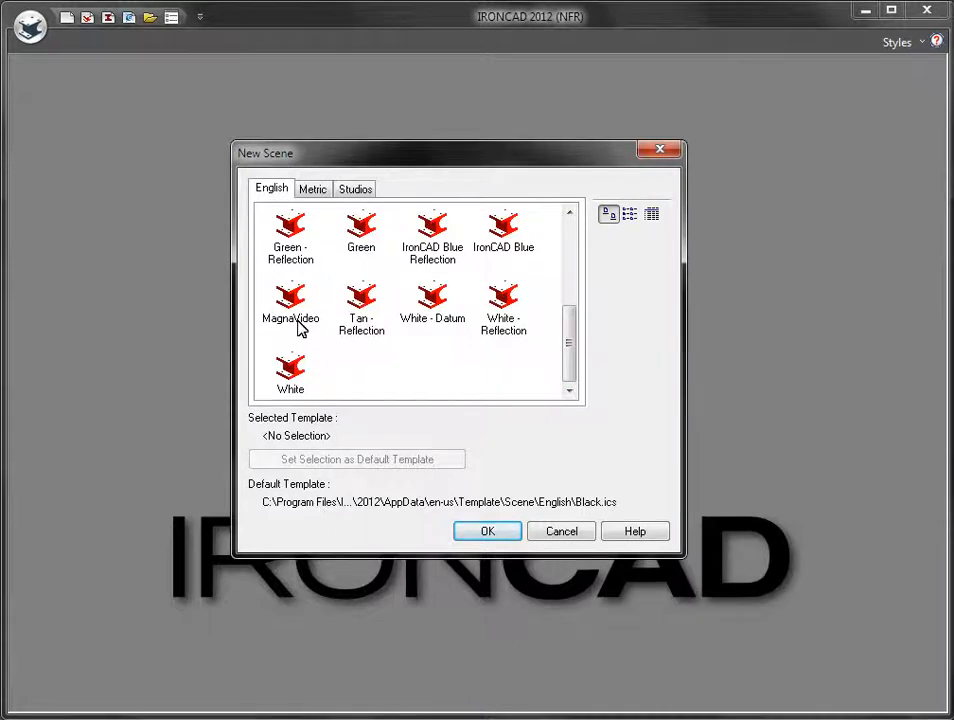
{"action": "left_click_drag", "start_coordinate": [566, 332], "coordinate": [572, 228]}
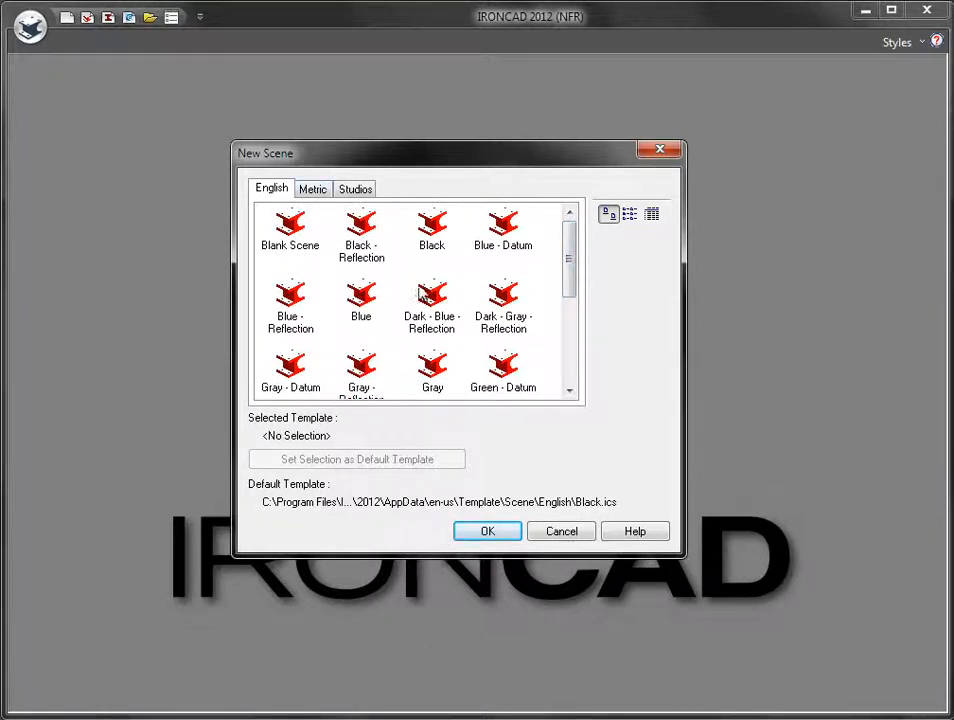
{"action": "left_click", "coordinate": [303, 190]}
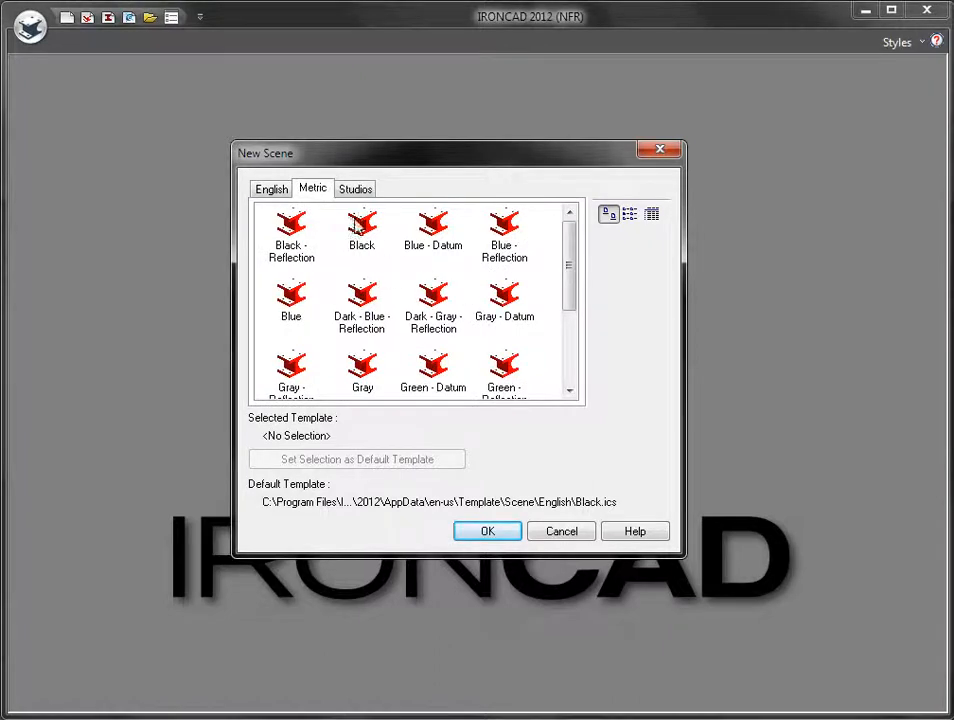
{"action": "left_click", "coordinate": [355, 189]}
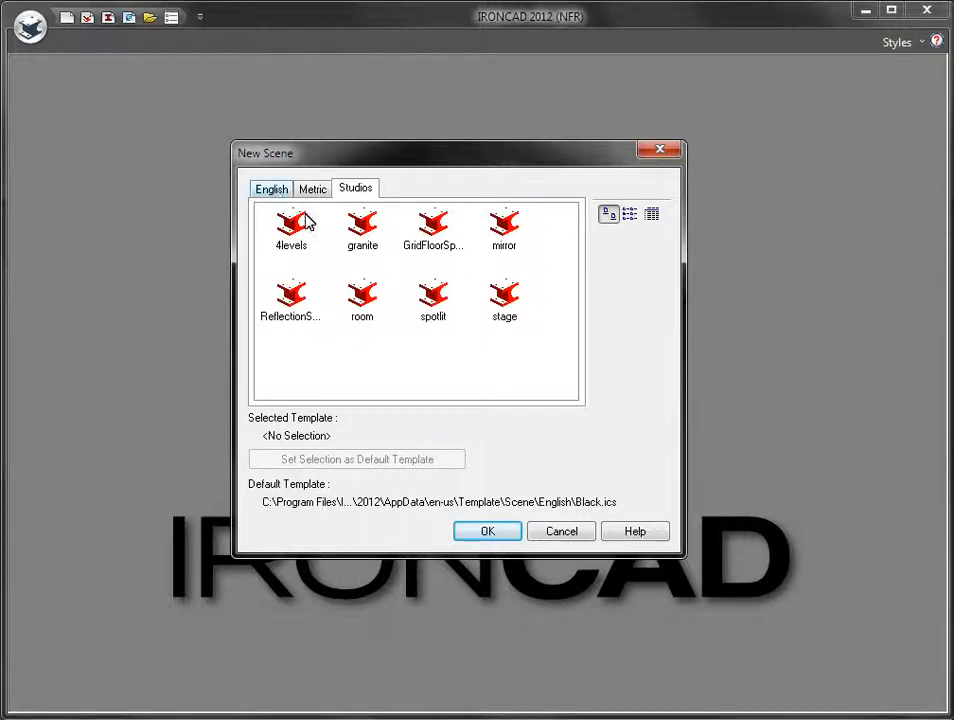
{"action": "left_click", "coordinate": [272, 189]}
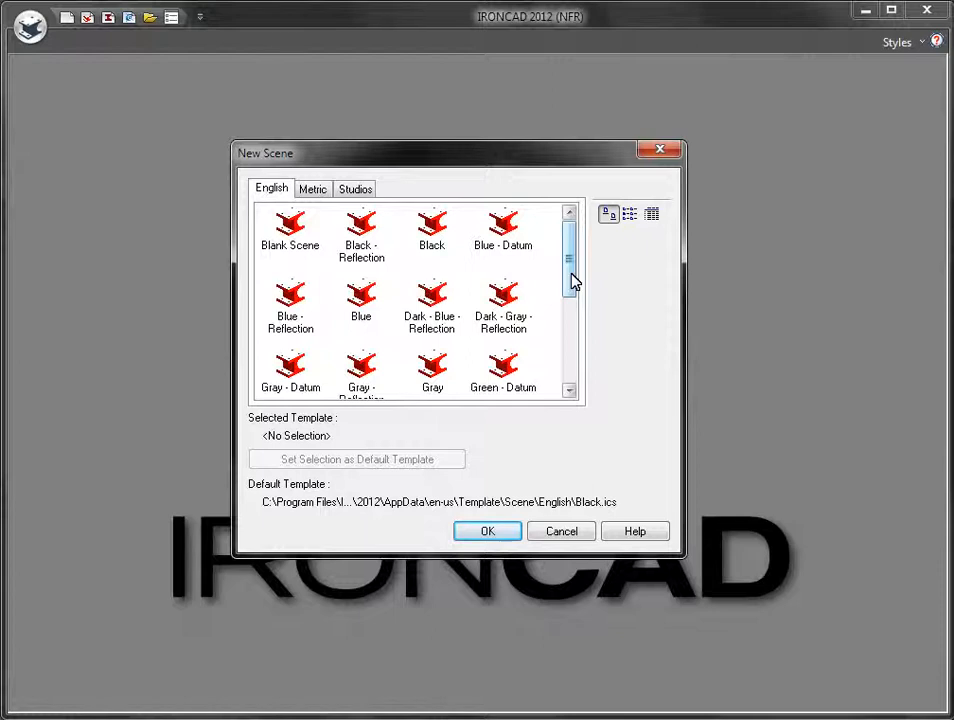
{"action": "left_click_drag", "start_coordinate": [571, 260], "coordinate": [579, 362]}
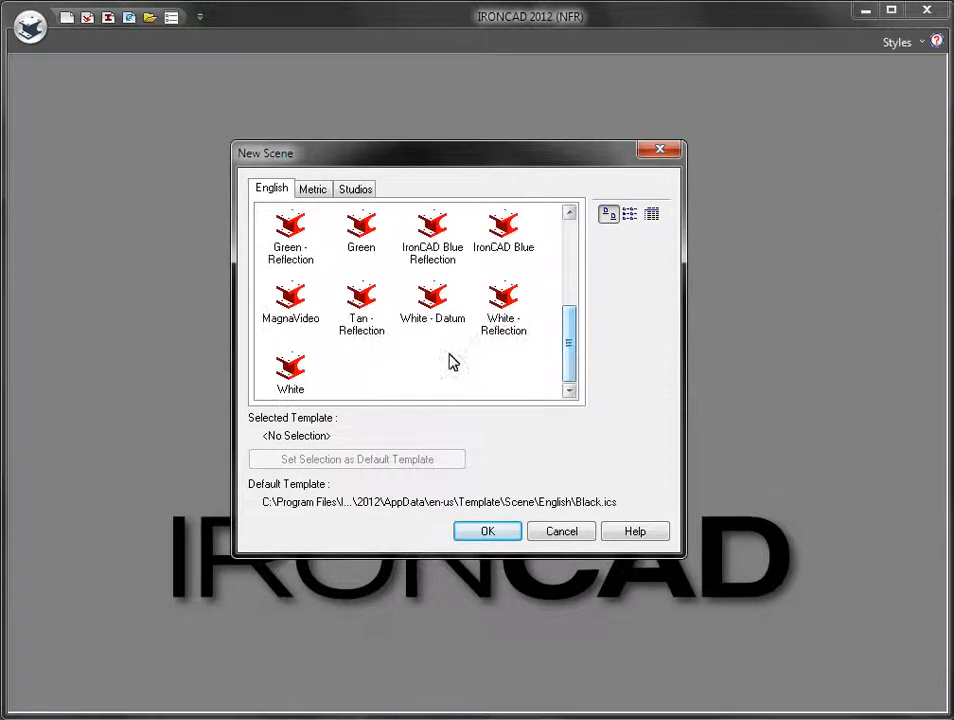
{"action": "left_click", "coordinate": [300, 316]}
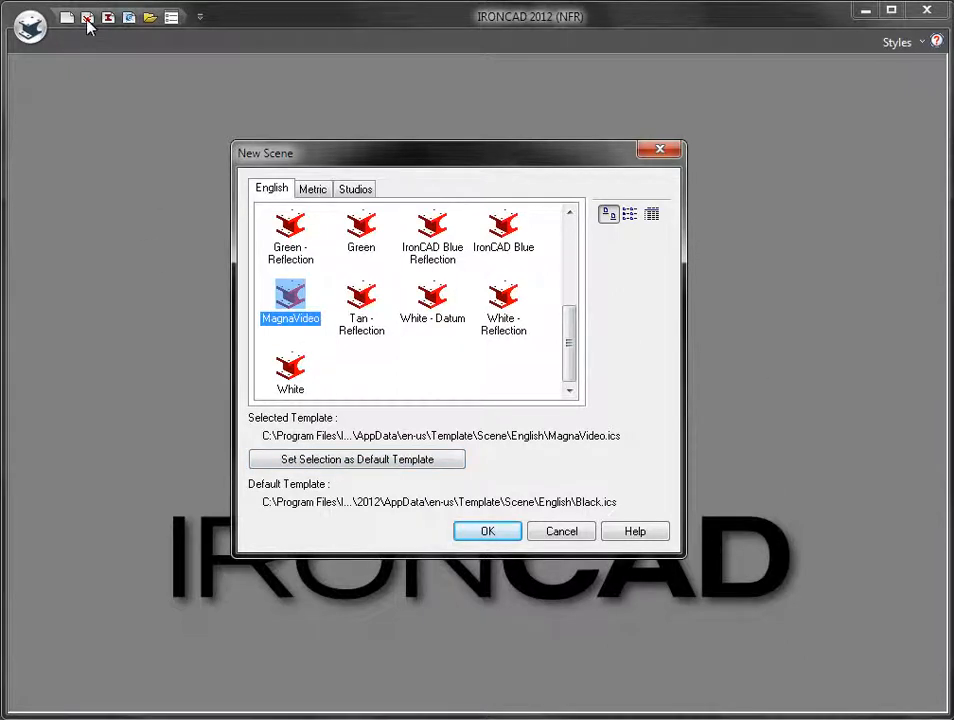
{"action": "left_click", "coordinate": [350, 461]}
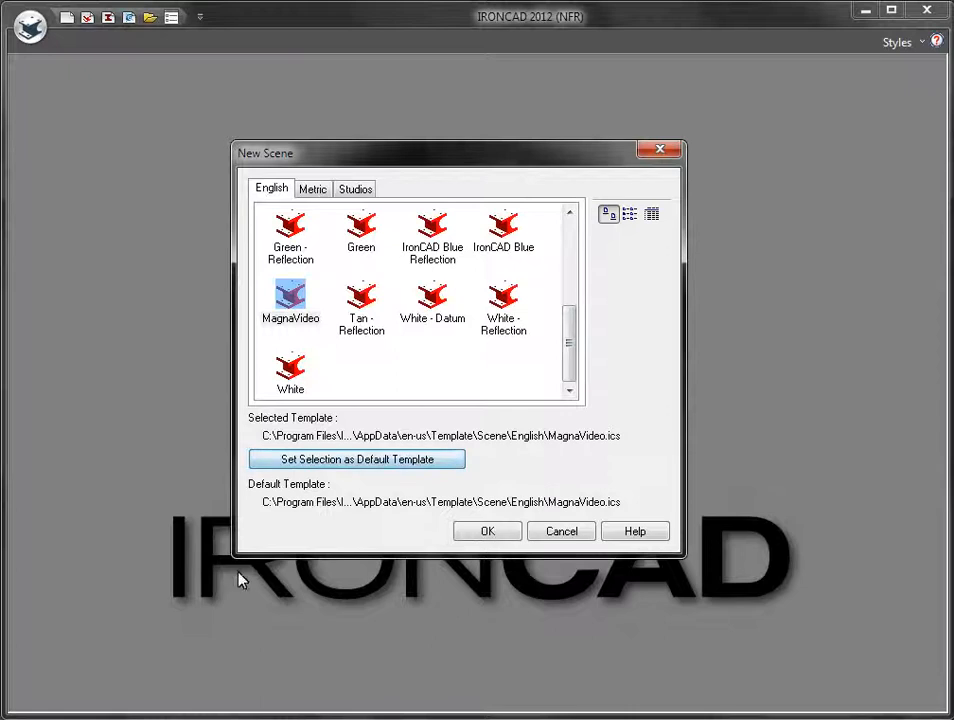
{"action": "left_click", "coordinate": [481, 536]}
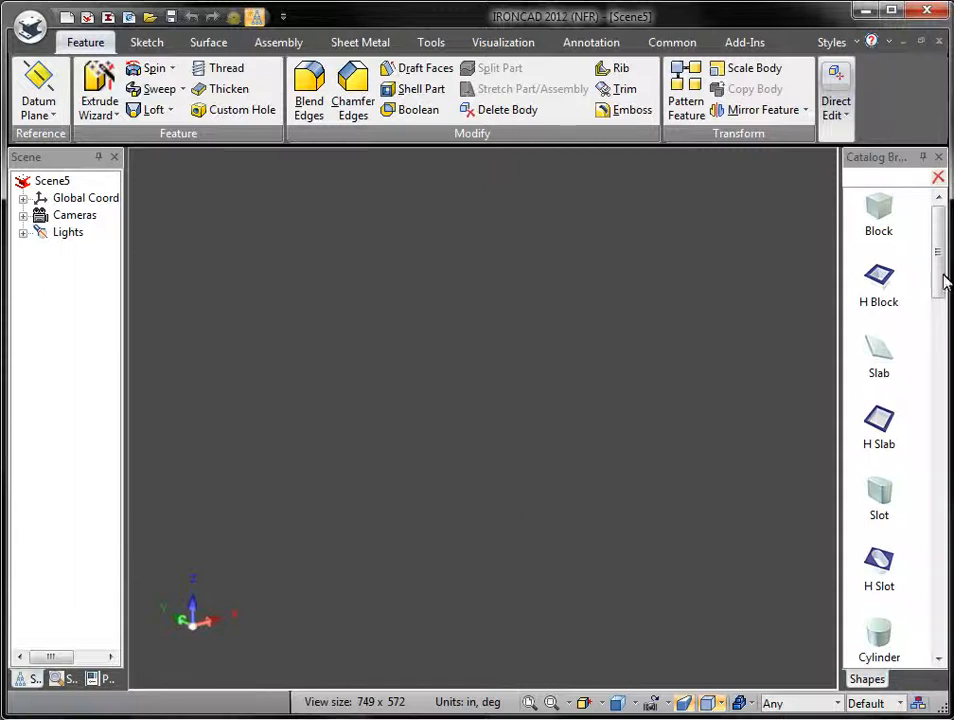
{"action": "left_click_drag", "start_coordinate": [880, 205], "coordinate": [605, 440]}
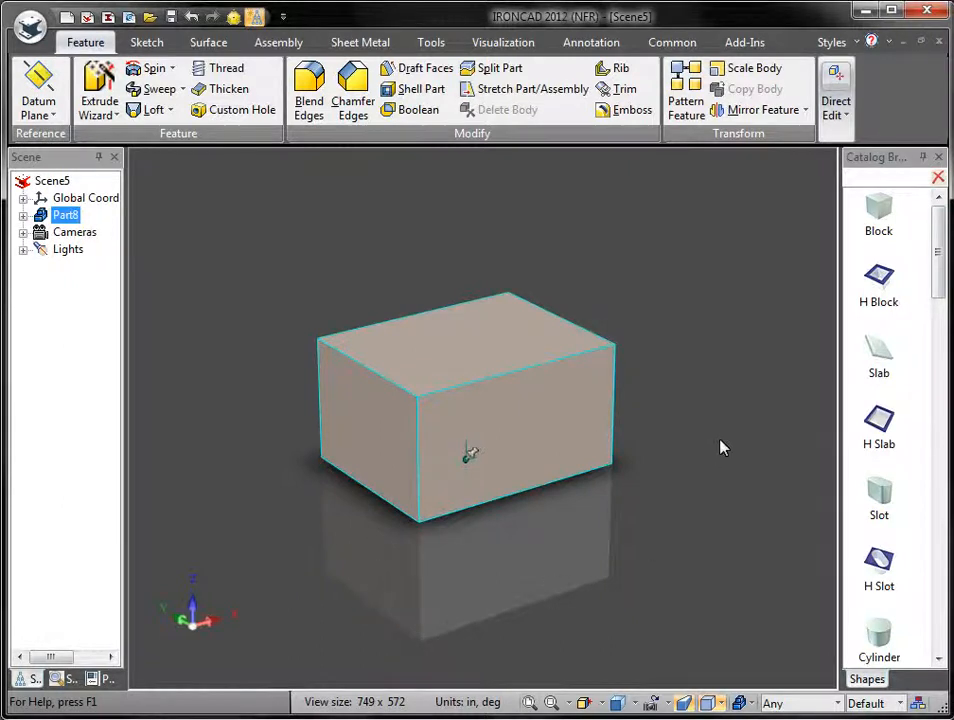
{"action": "left_click", "coordinate": [670, 456]}
{"action": "left_click", "coordinate": [586, 430]}
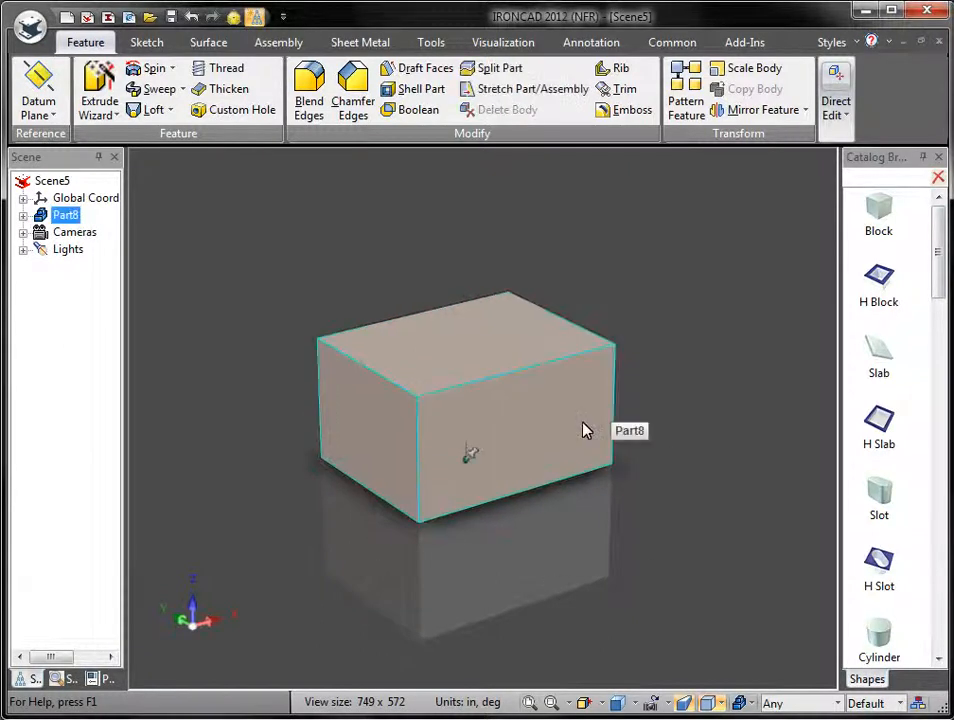
{"action": "key", "text": "Delete"}
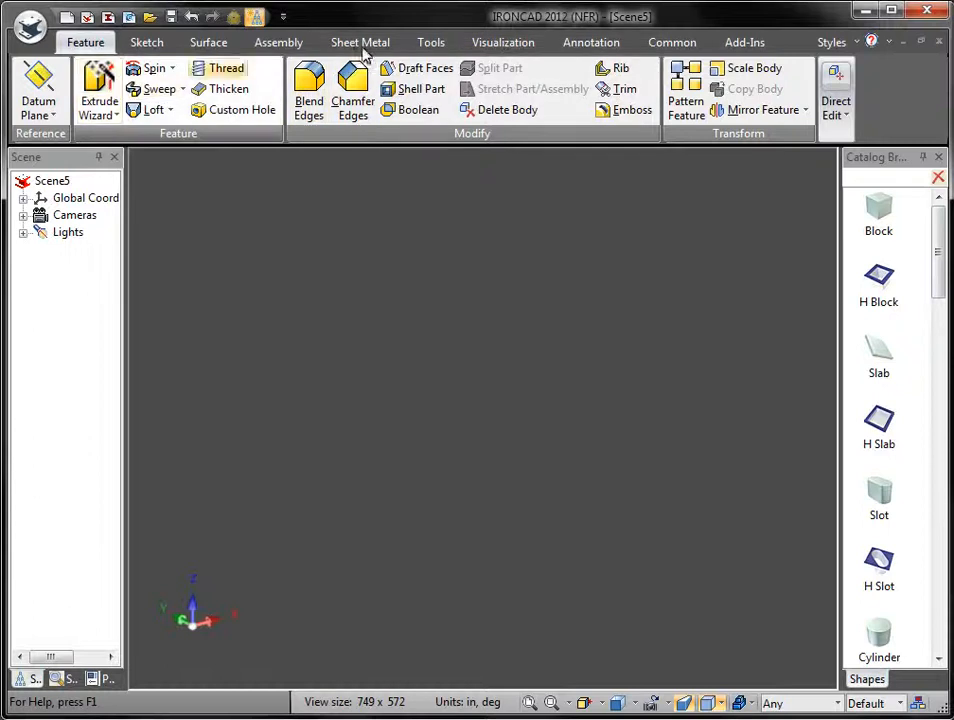
Step: Browse the Sketch, Surface, Feature, Assembly, Sheet Metal, Tools and Visualization ribbon tabs, ending on Annotation
{"action": "left_click", "coordinate": [147, 43]}
{"action": "left_click", "coordinate": [210, 43]}
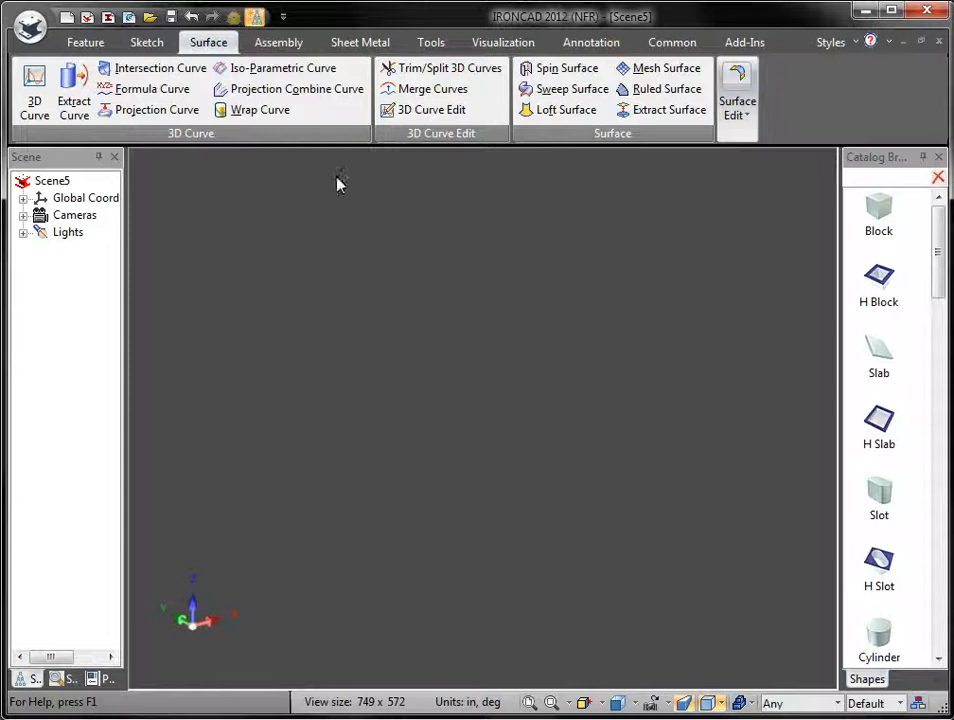
{"action": "left_click", "coordinate": [82, 45]}
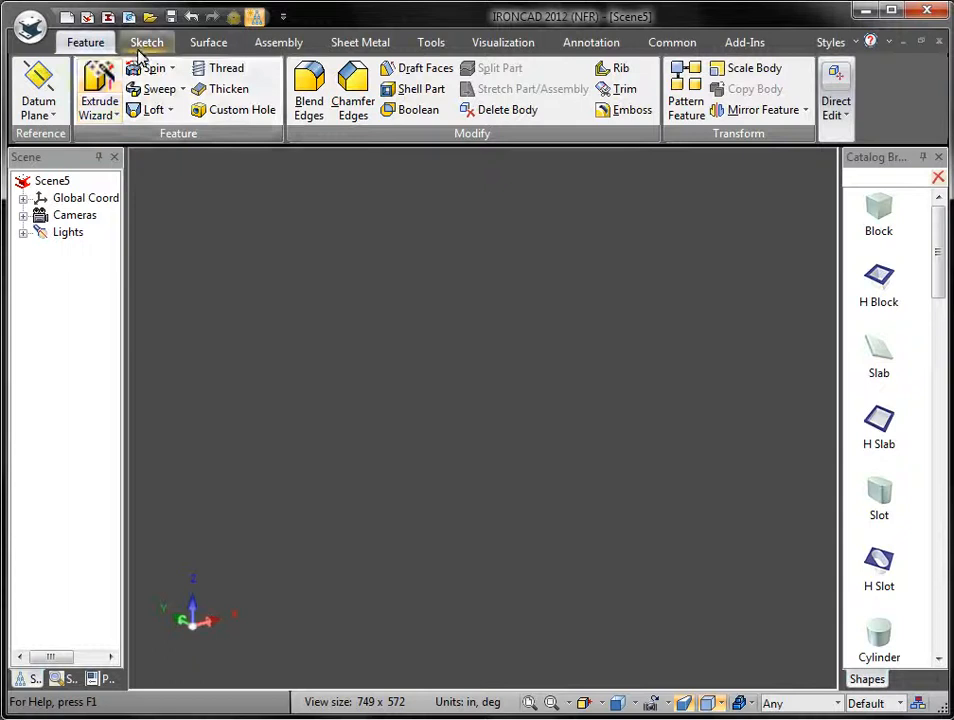
{"action": "left_click", "coordinate": [144, 44]}
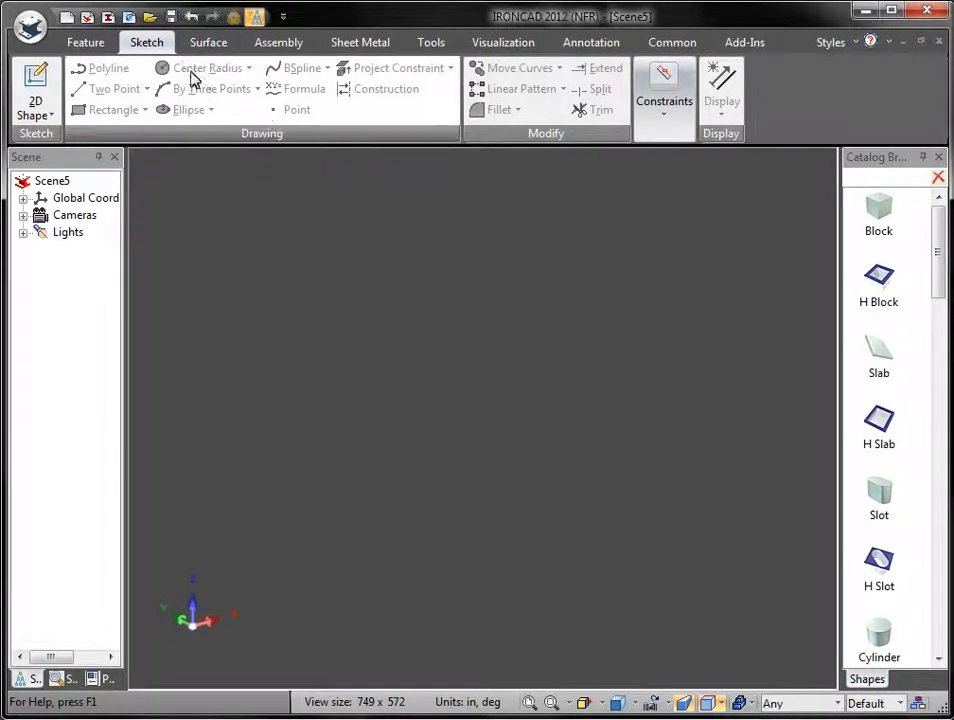
{"action": "left_click", "coordinate": [212, 44]}
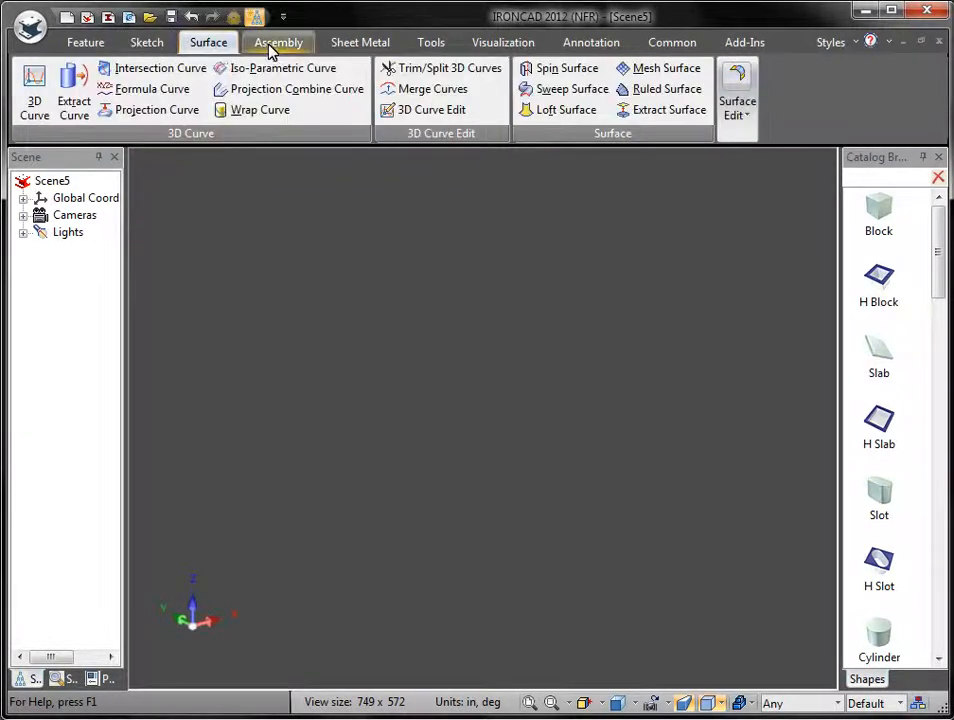
{"action": "left_click", "coordinate": [270, 45]}
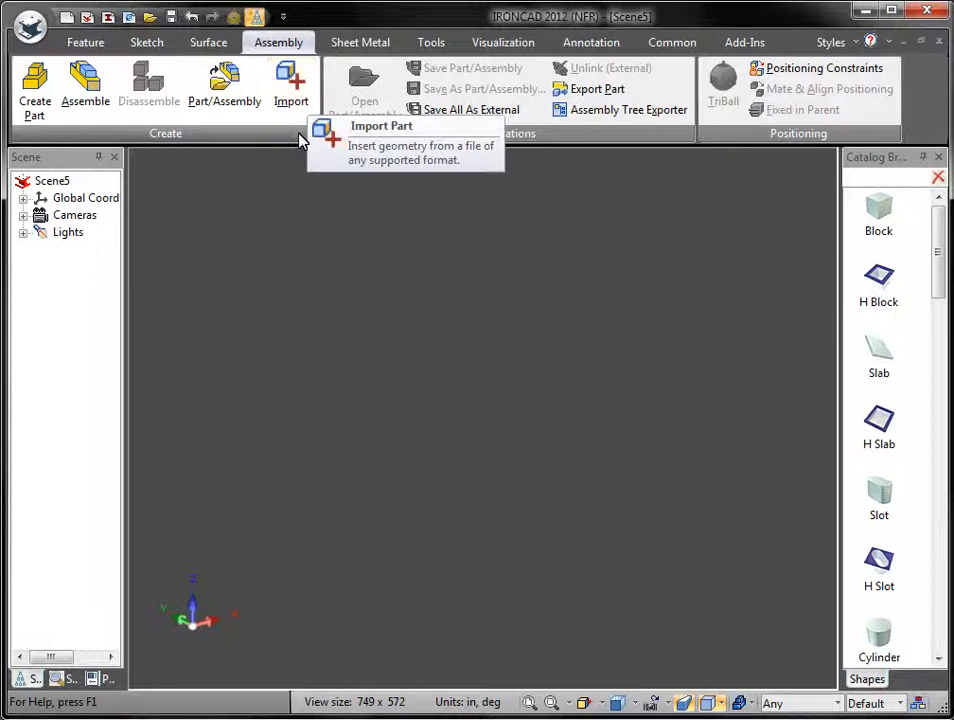
{"action": "left_click", "coordinate": [355, 48]}
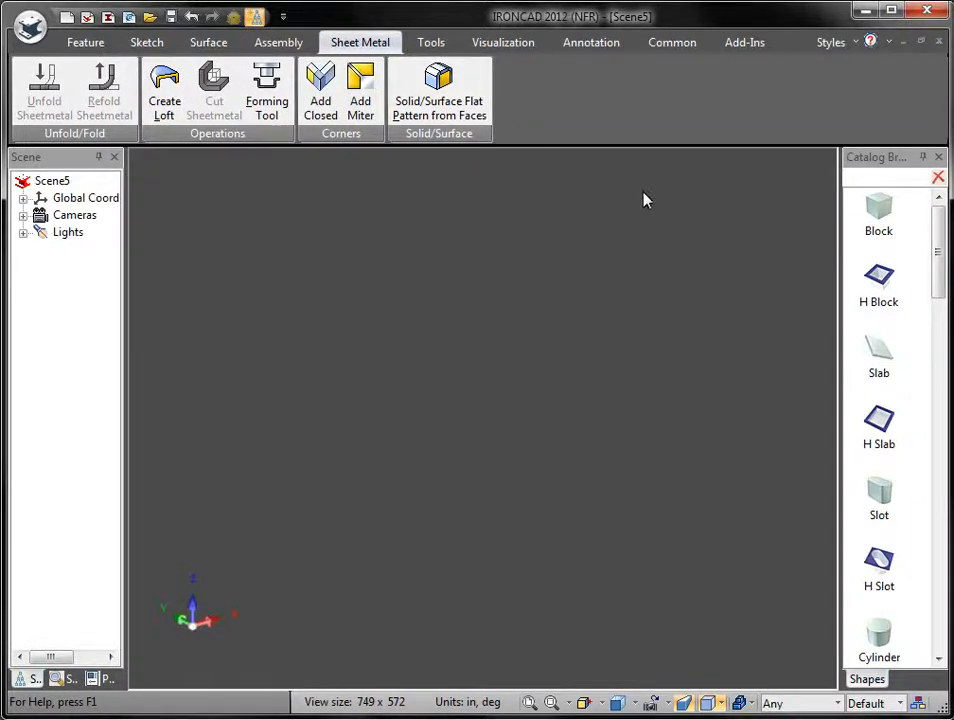
{"action": "left_click", "coordinate": [432, 44]}
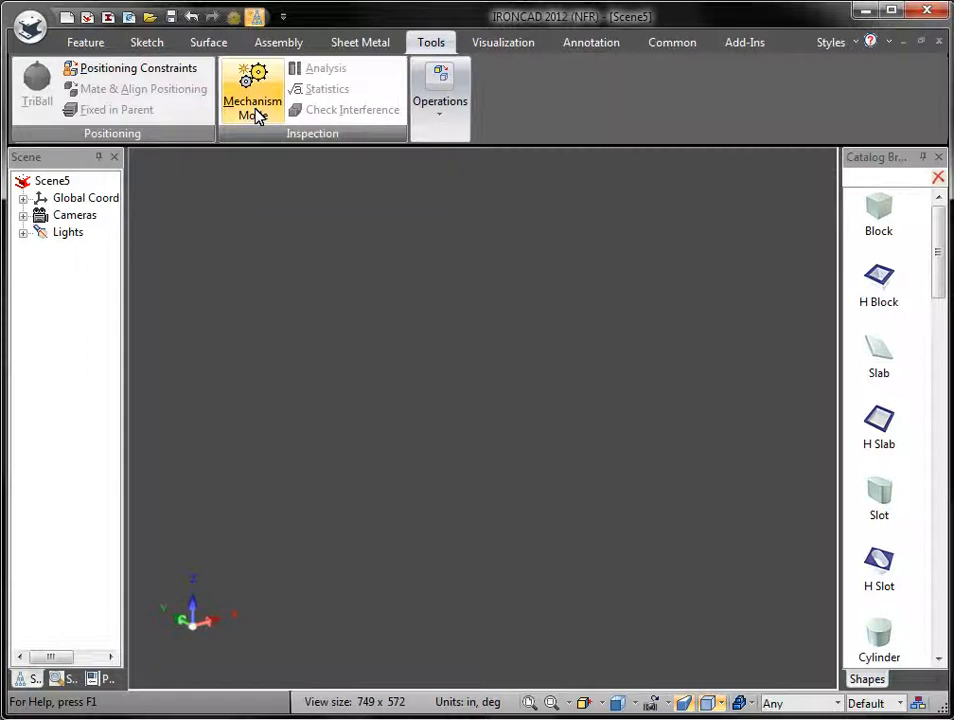
{"action": "left_click", "coordinate": [508, 46]}
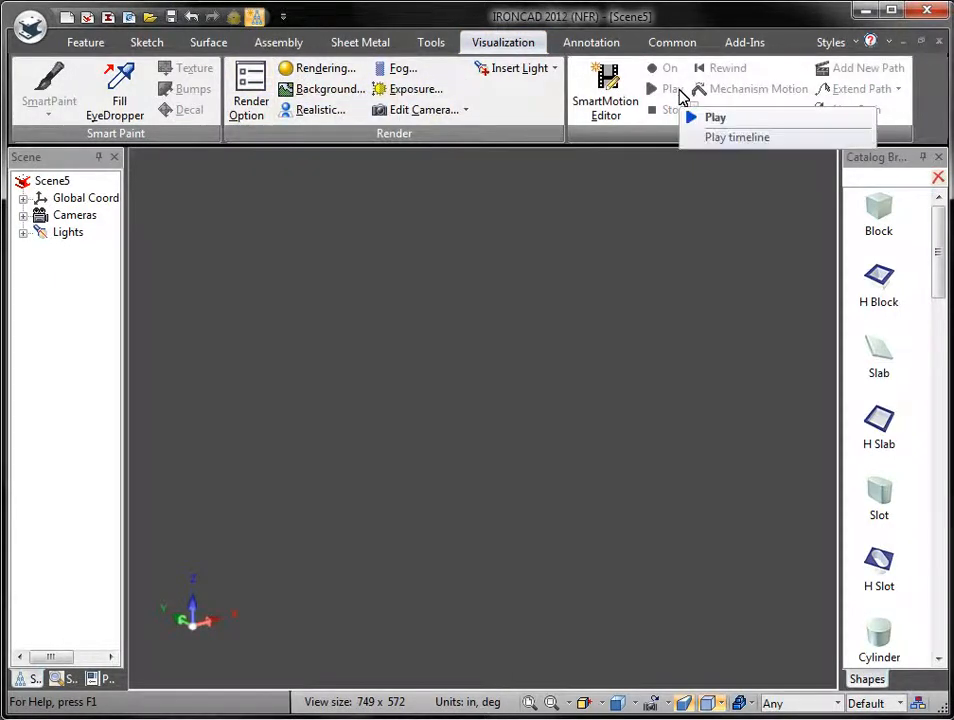
{"action": "left_click", "coordinate": [598, 45]}
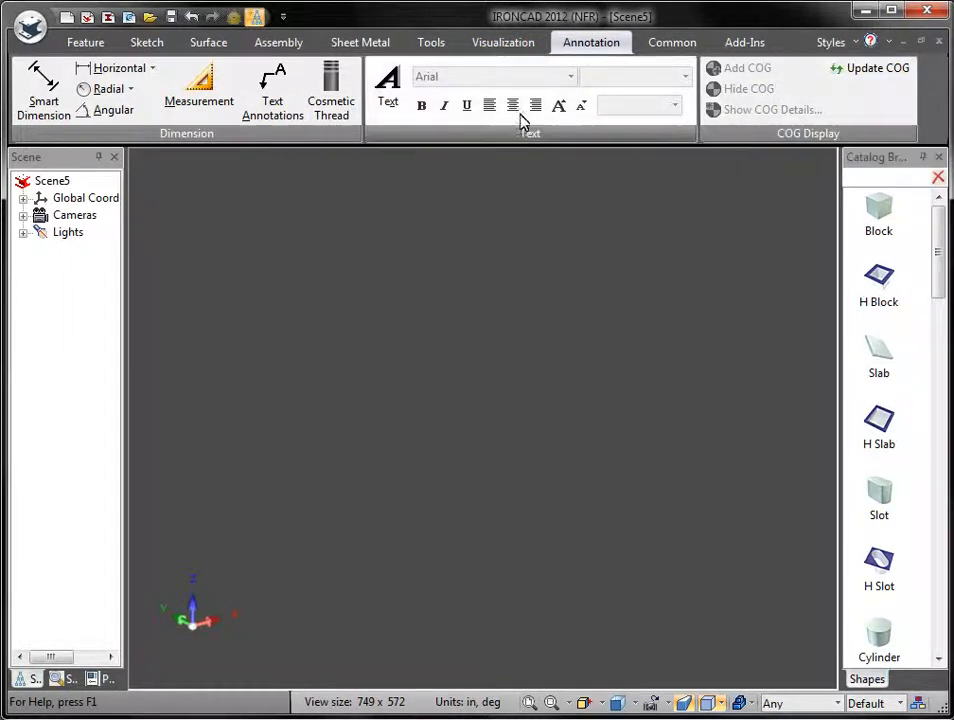
Step: Check the Common and Add-Ins ribbon tabs, then go back to the Feature tab
{"action": "left_click", "coordinate": [682, 45]}
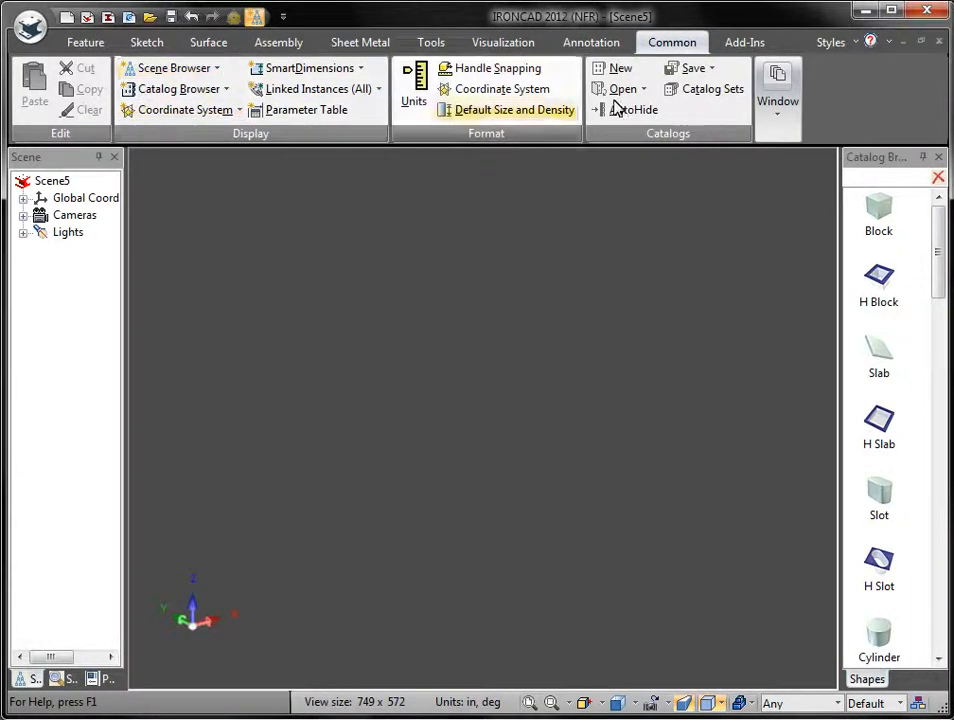
{"action": "left_click", "coordinate": [744, 48]}
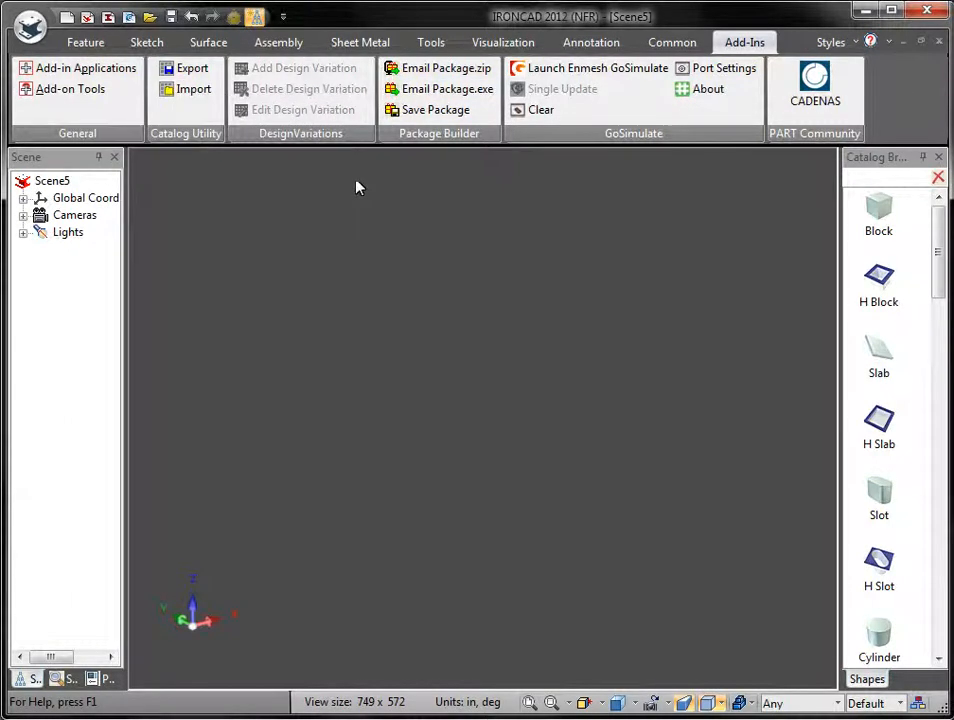
{"action": "left_click", "coordinate": [80, 42]}
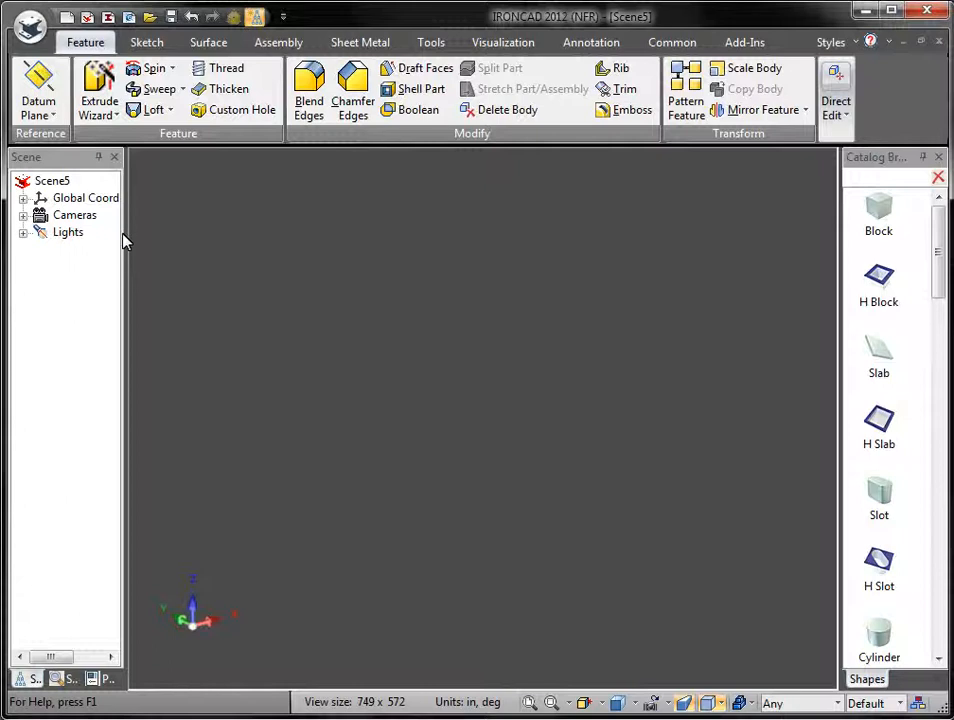
Step: Widen the Scene browser panel so the Global Coordinate System entry shows in full
{"action": "left_click_drag", "start_coordinate": [178, 265], "coordinate": [250, 267]}
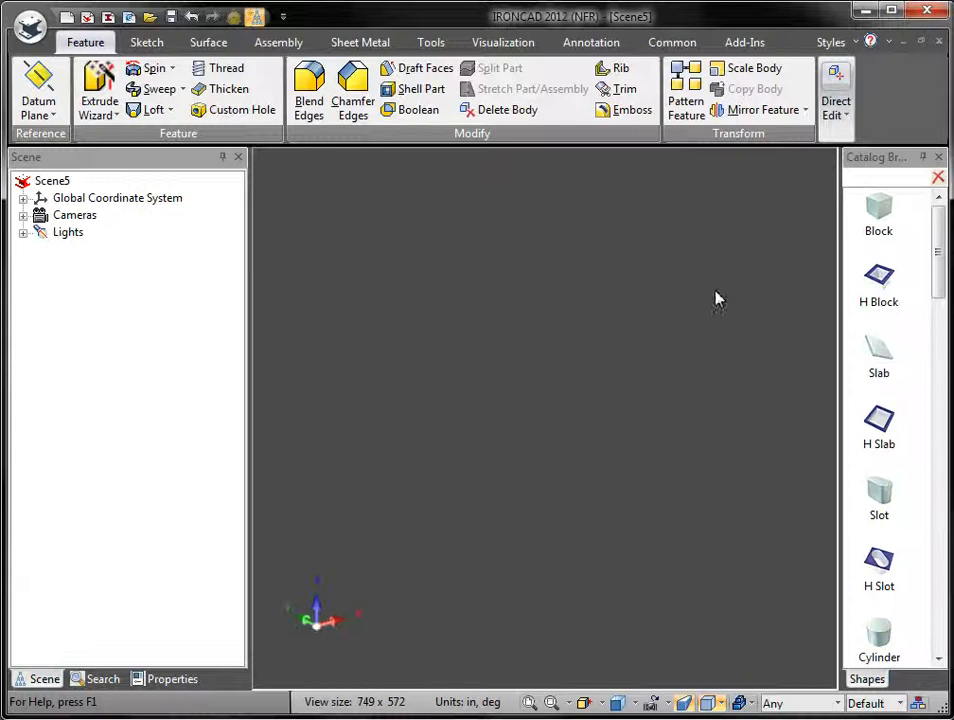
Step: Drop a Block shape into the scene as Part9, inspect its Block feature, and select the part
{"action": "left_click_drag", "start_coordinate": [716, 299], "coordinate": [558, 341]}
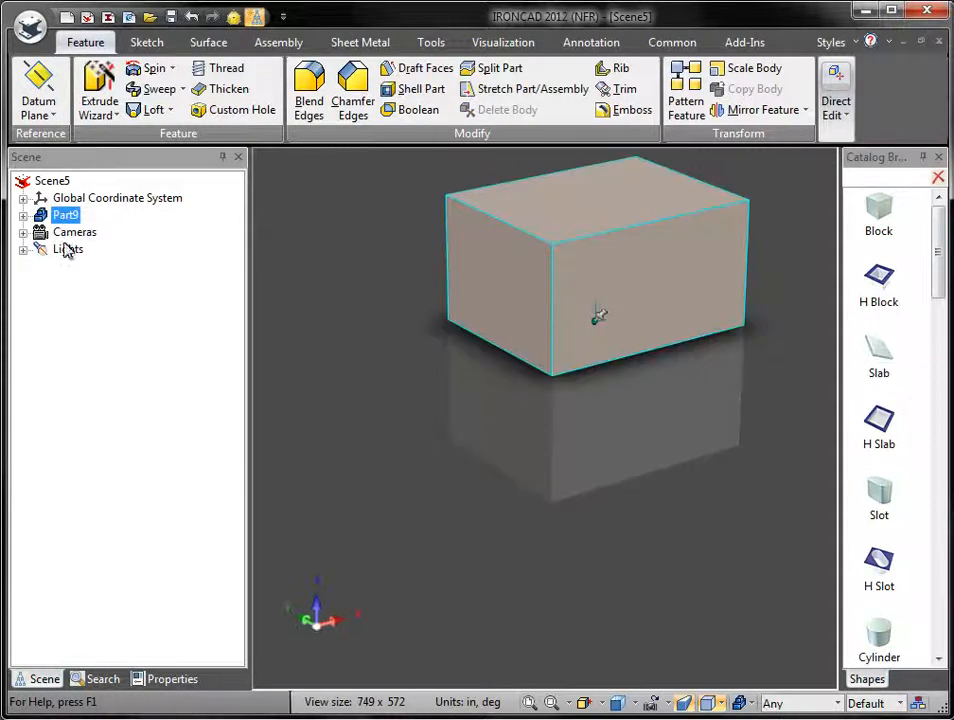
{"action": "left_click", "coordinate": [23, 215]}
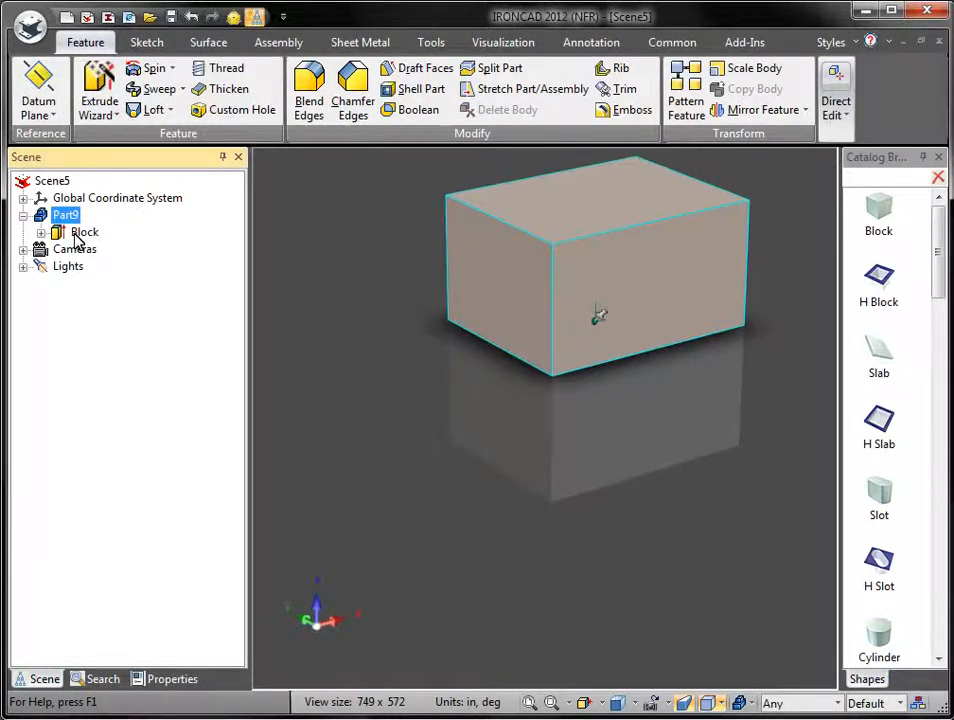
{"action": "left_click", "coordinate": [82, 232]}
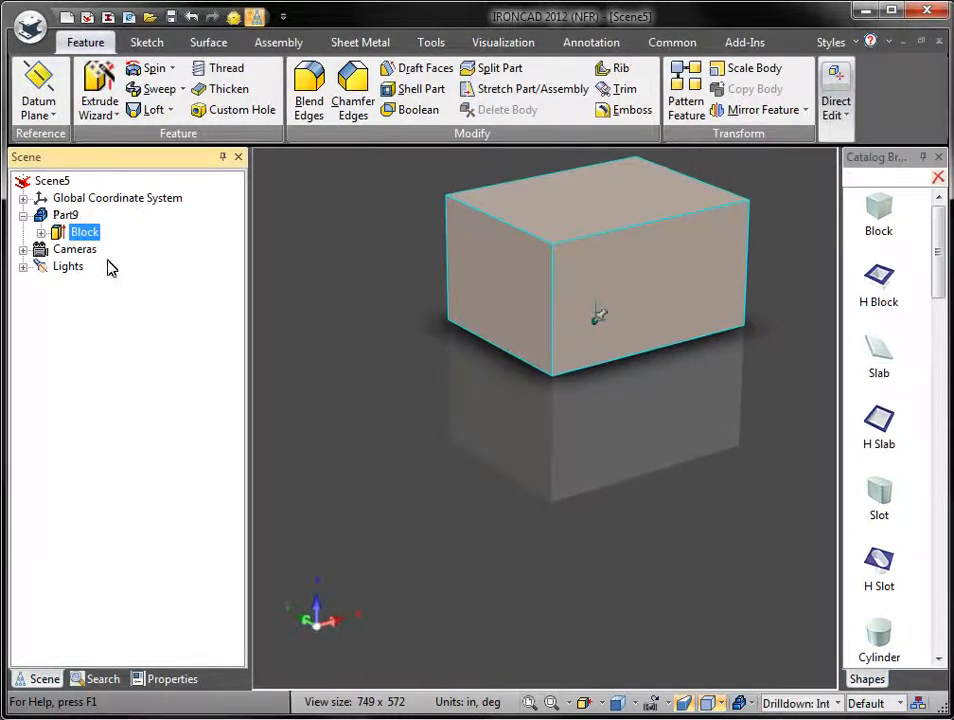
{"action": "left_click", "coordinate": [23, 216]}
{"action": "left_click", "coordinate": [379, 308]}
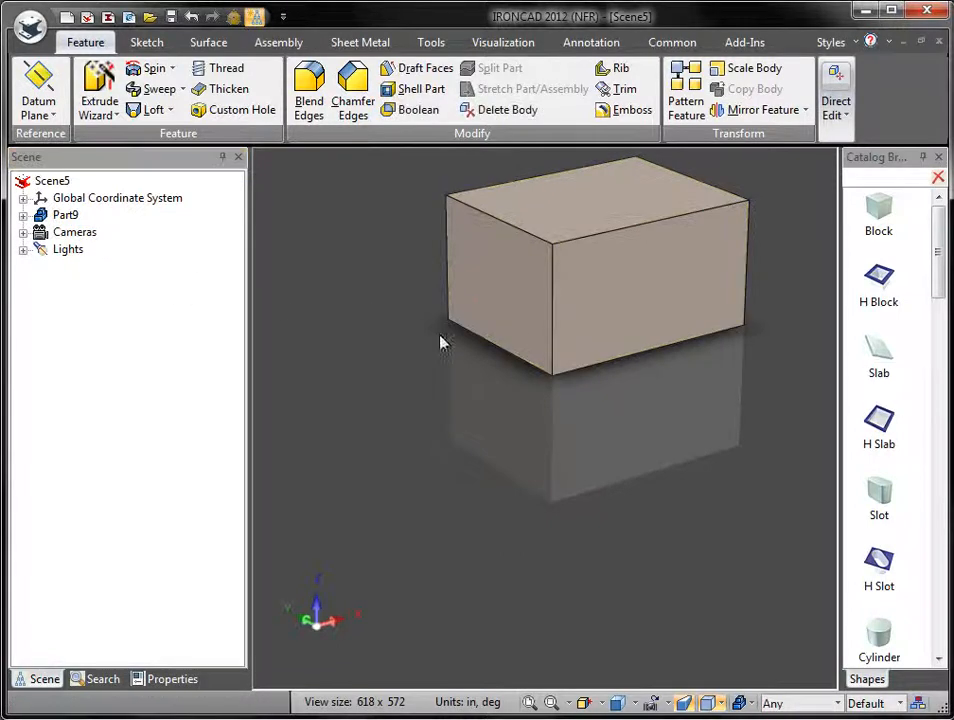
{"action": "left_click", "coordinate": [626, 317]}
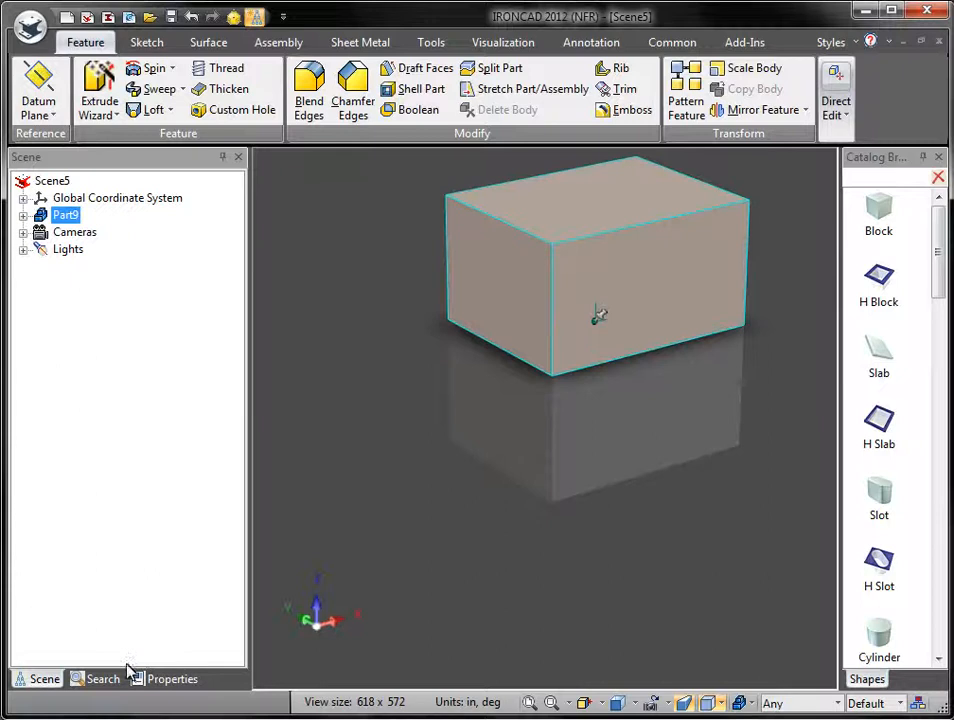
Step: In the Search panel, add and remove a criteria row and look at the match conditions
{"action": "left_click", "coordinate": [100, 679]}
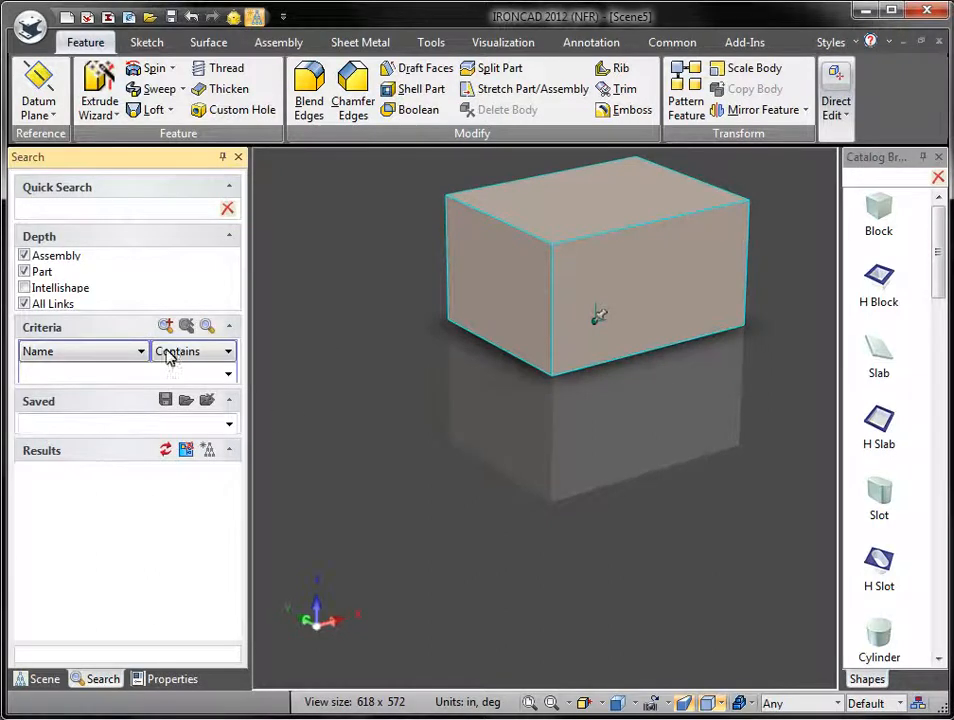
{"action": "left_click", "coordinate": [47, 207]}
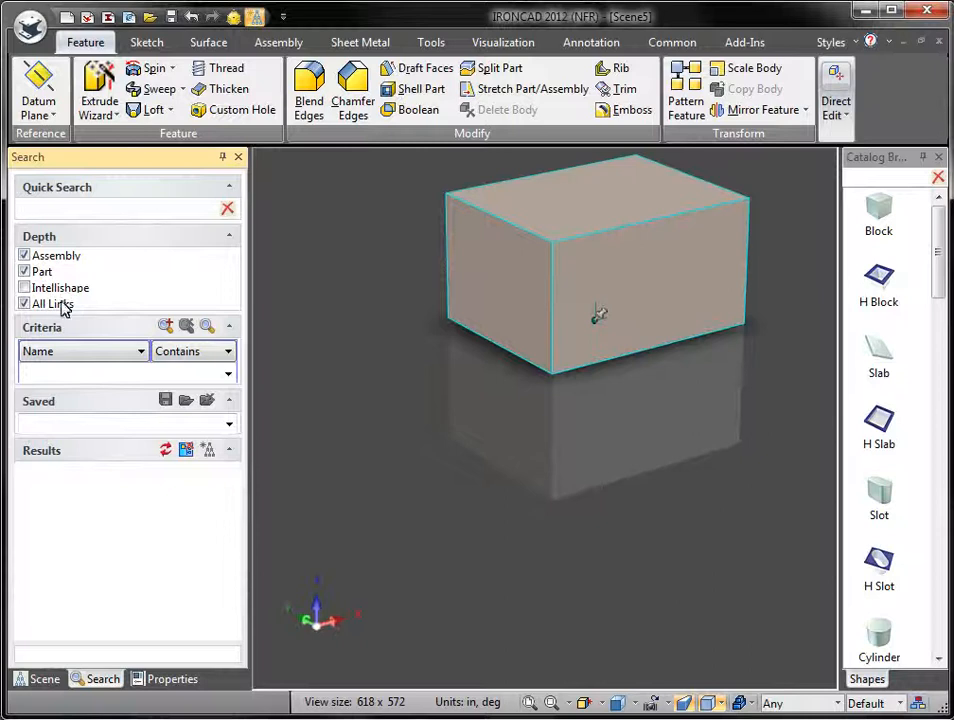
{"action": "left_click", "coordinate": [163, 327]}
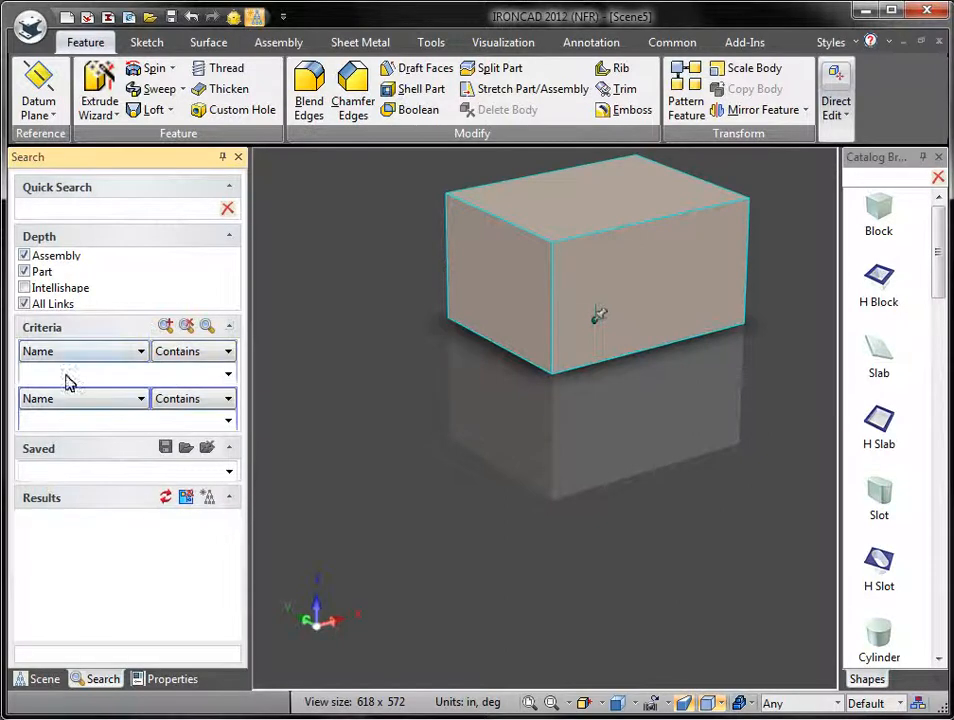
{"action": "left_click", "coordinate": [142, 353]}
{"action": "left_click", "coordinate": [140, 356]}
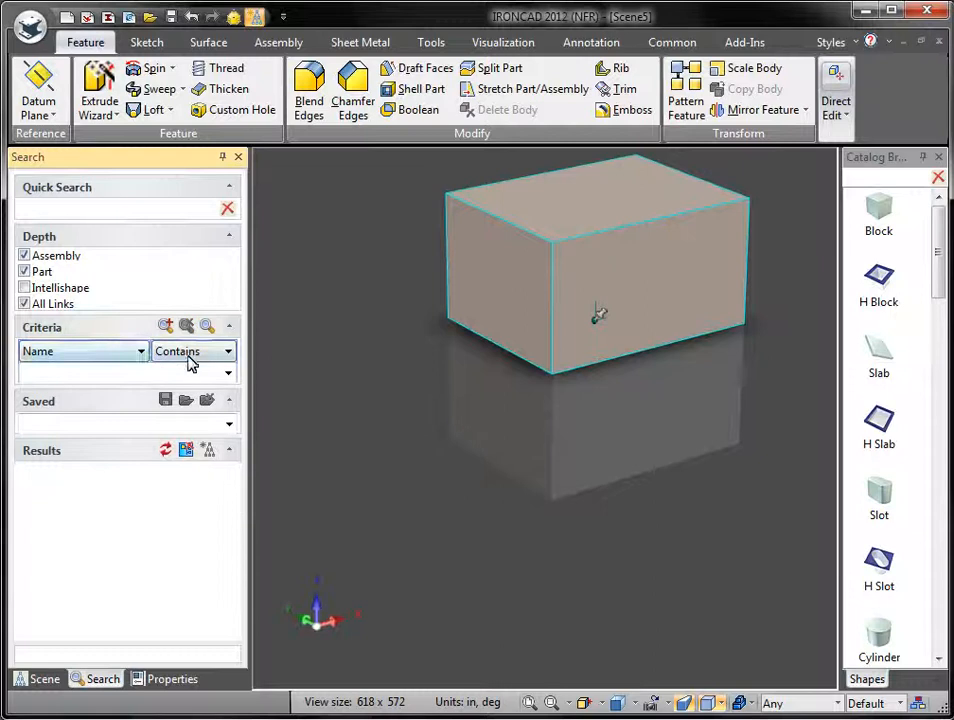
{"action": "left_click", "coordinate": [197, 354]}
{"action": "left_click", "coordinate": [198, 359]}
{"action": "left_click", "coordinate": [82, 376]}
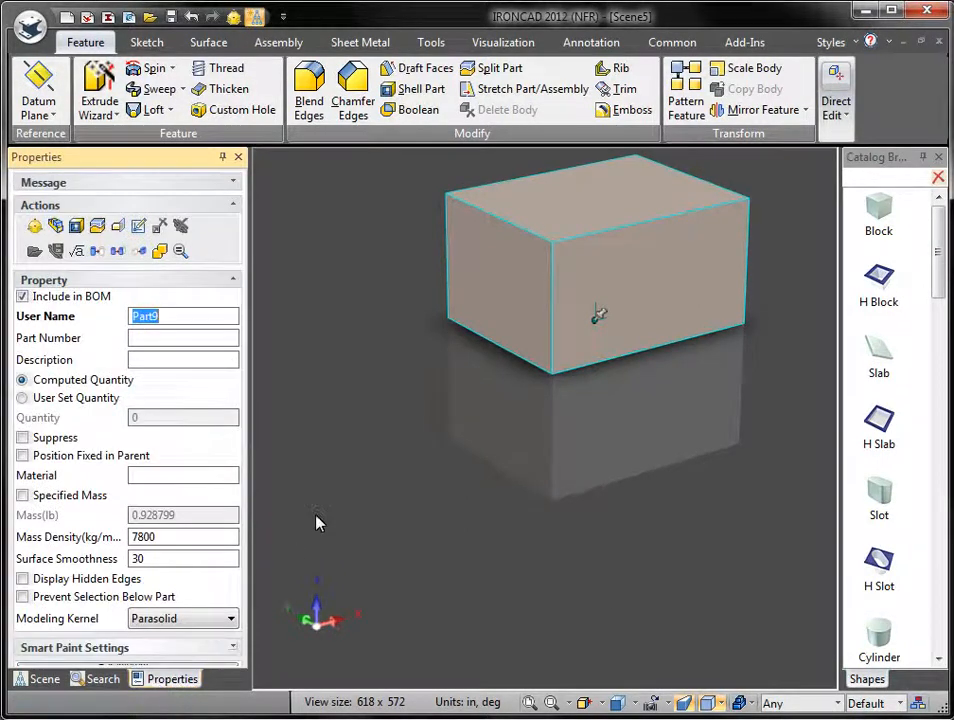
Step: View the scene display settings, pan the view, then select block Part9 to show its properties
{"action": "left_click", "coordinate": [583, 437]}
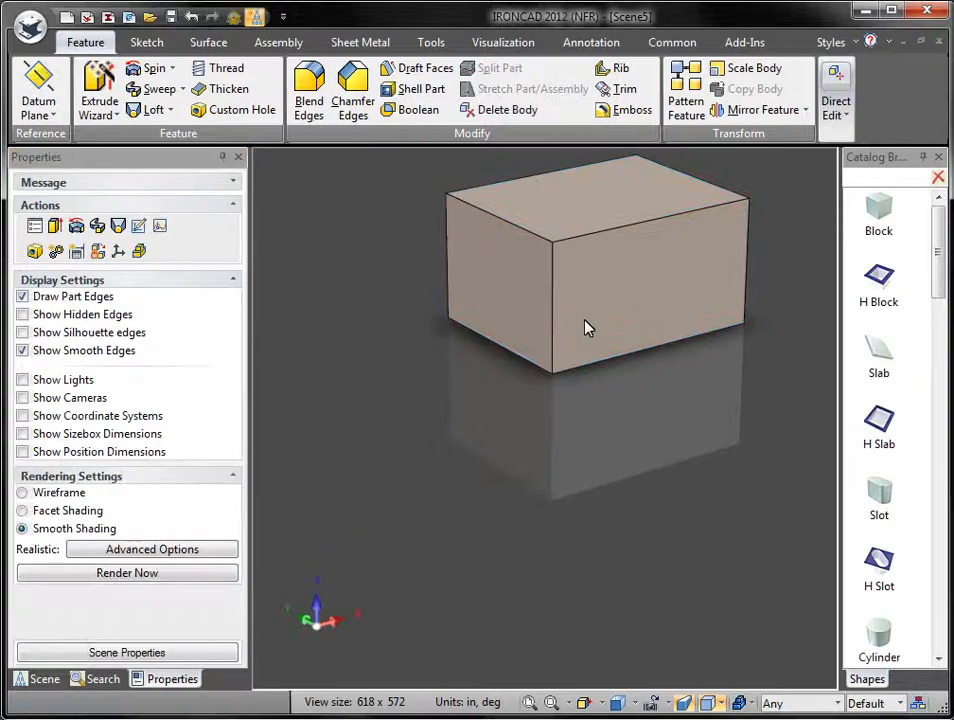
{"action": "middle_click_drag", "start_coordinate": [474, 428], "coordinate": [459, 489], "text": "shift"}
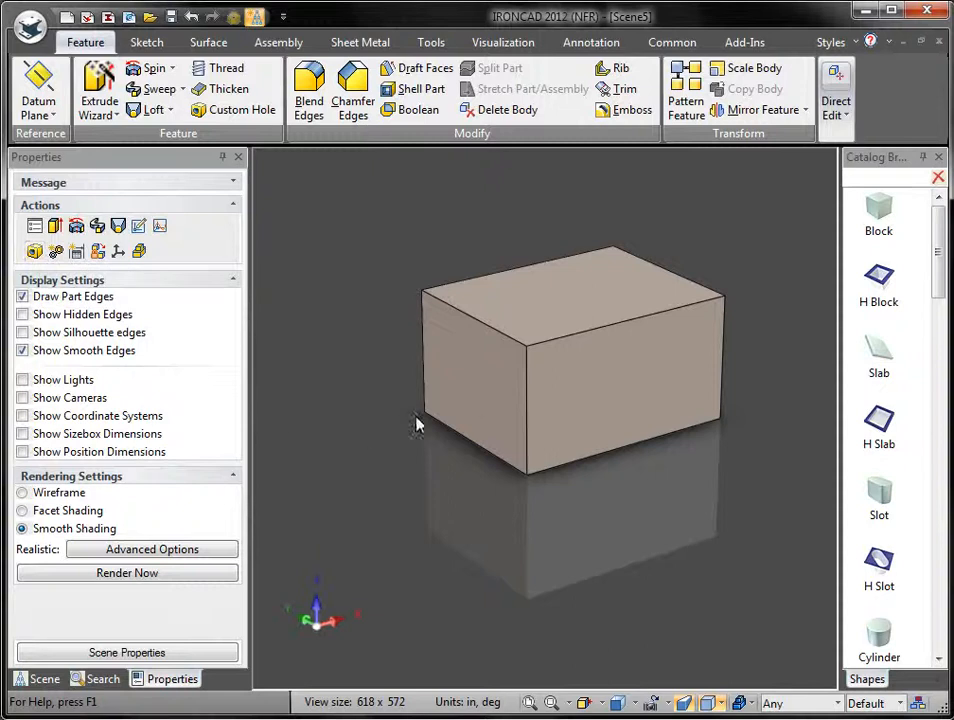
{"action": "left_click", "coordinate": [462, 409]}
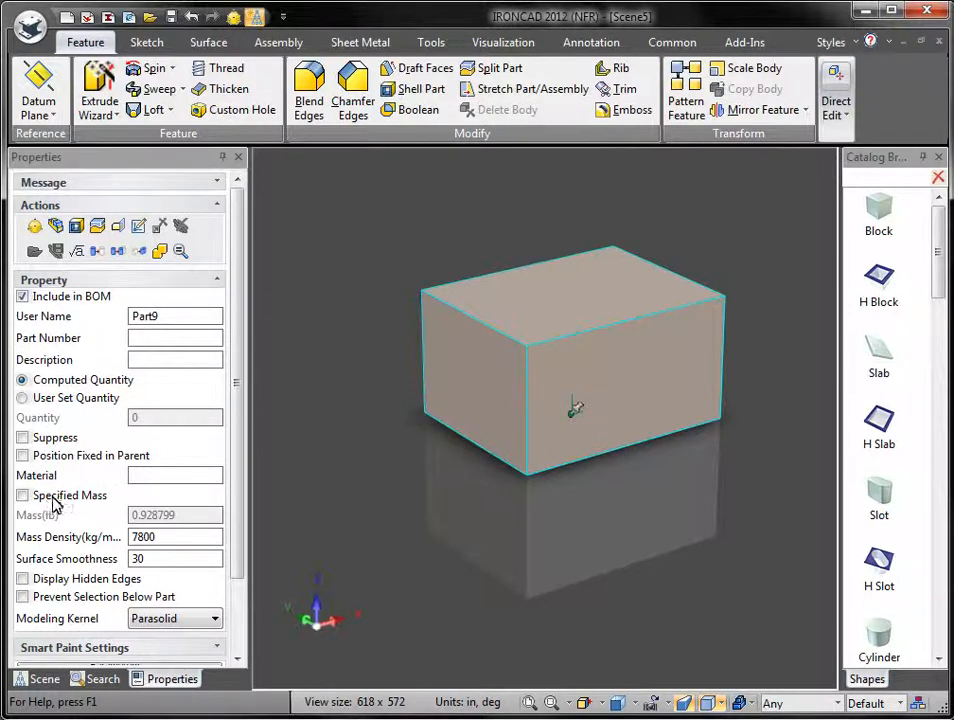
Step: Scroll Part9's properties, expand and collapse Smart Paint Settings, then choose More Properties
{"action": "left_click_drag", "start_coordinate": [236, 545], "coordinate": [237, 624]}
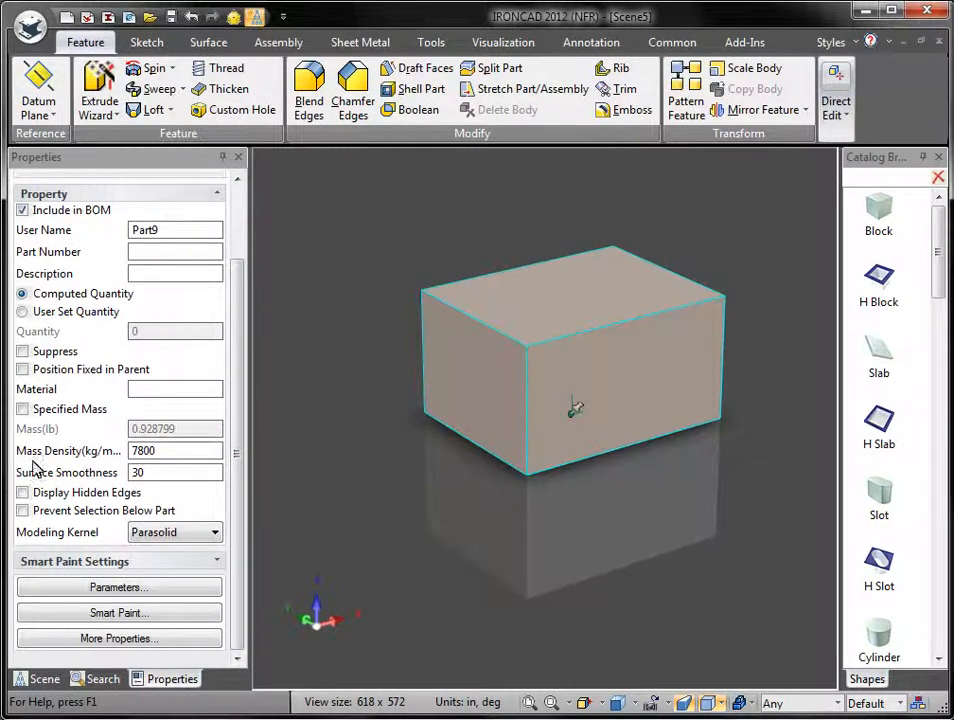
{"action": "left_click", "coordinate": [128, 563]}
{"action": "left_click_drag", "start_coordinate": [238, 533], "coordinate": [233, 660]}
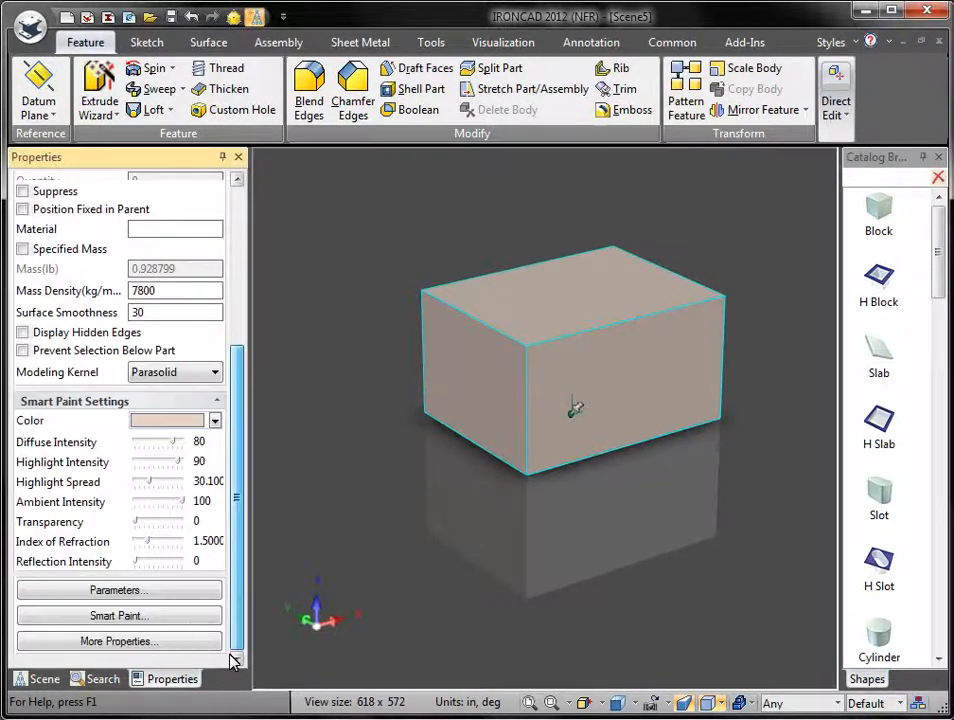
{"action": "left_click", "coordinate": [100, 401]}
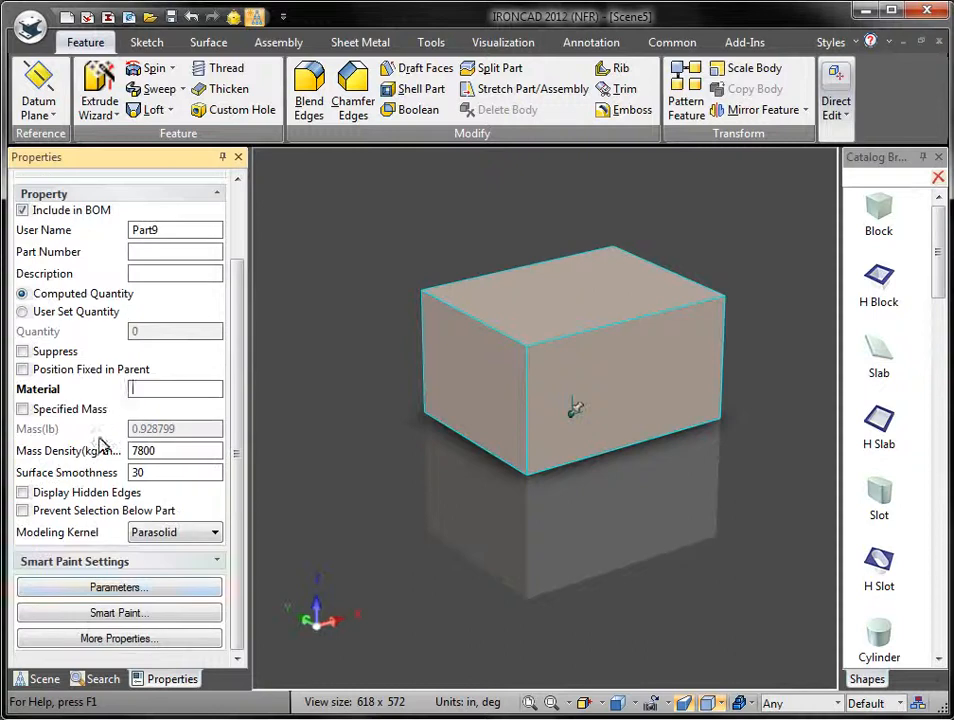
{"action": "left_click", "coordinate": [118, 640]}
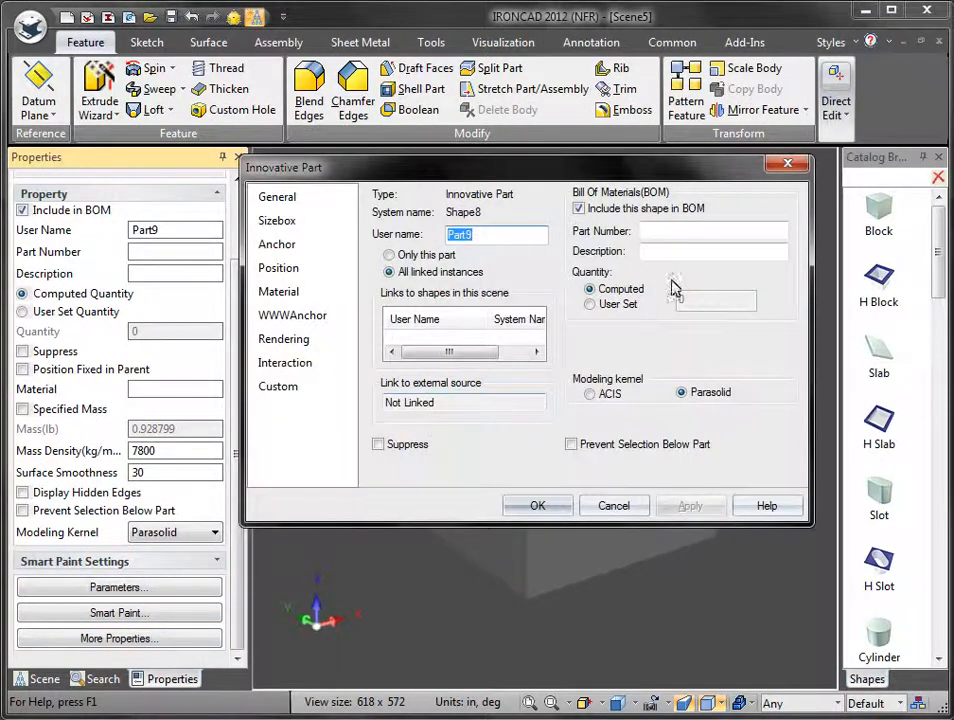
Step: Look over the Custom Properties and General pages of the Innovative Part dialog, then cancel it
{"action": "left_click_drag", "start_coordinate": [511, 168], "coordinate": [390, 315]}
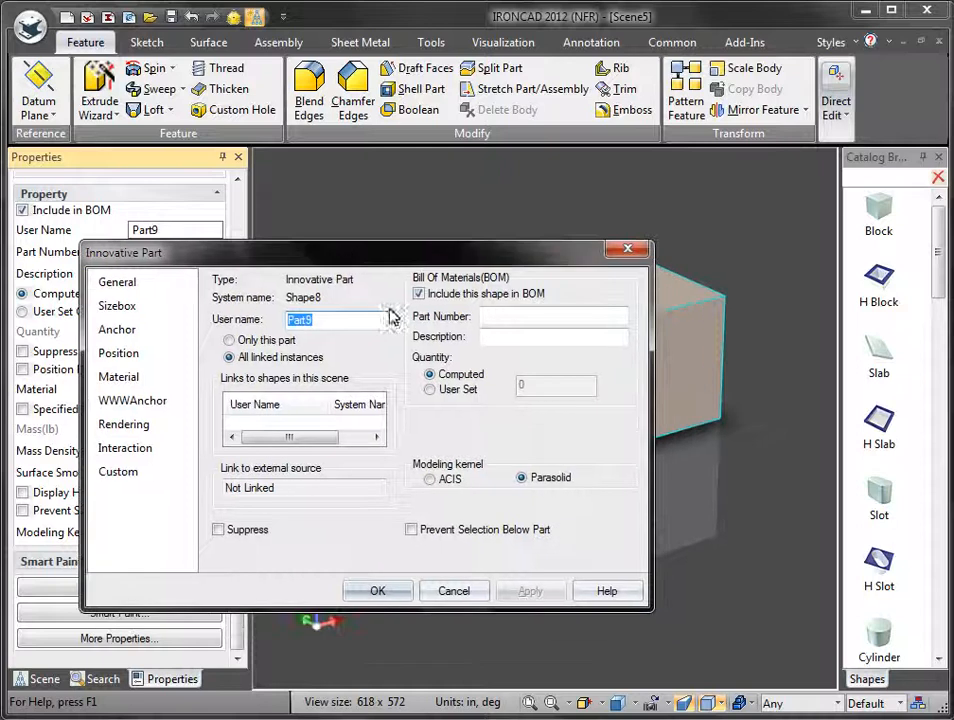
{"action": "left_click", "coordinate": [125, 472]}
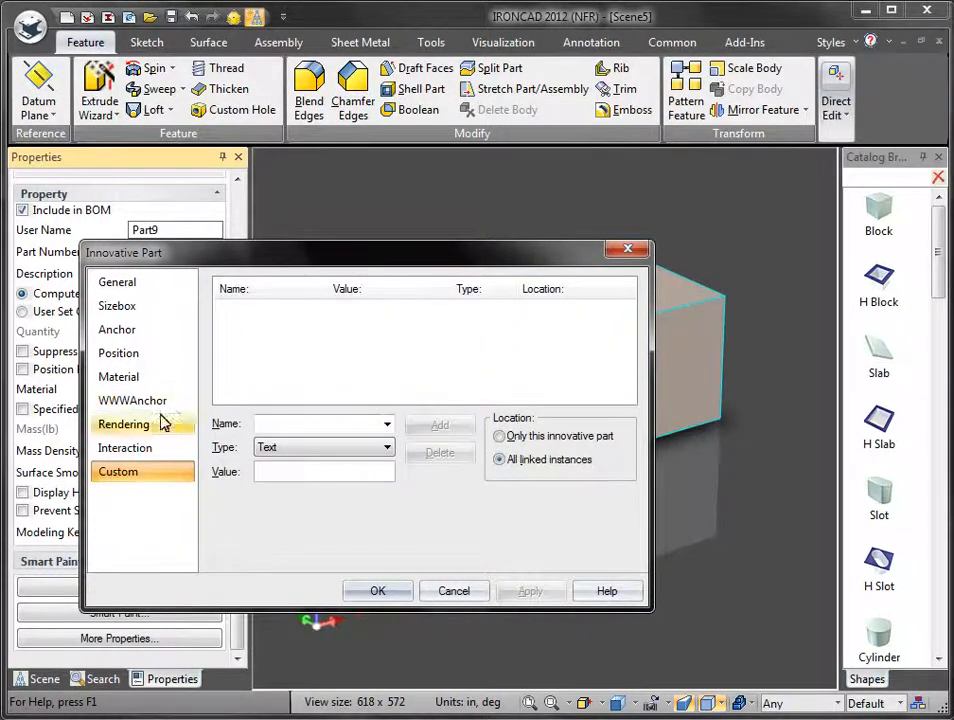
{"action": "left_click", "coordinate": [118, 283]}
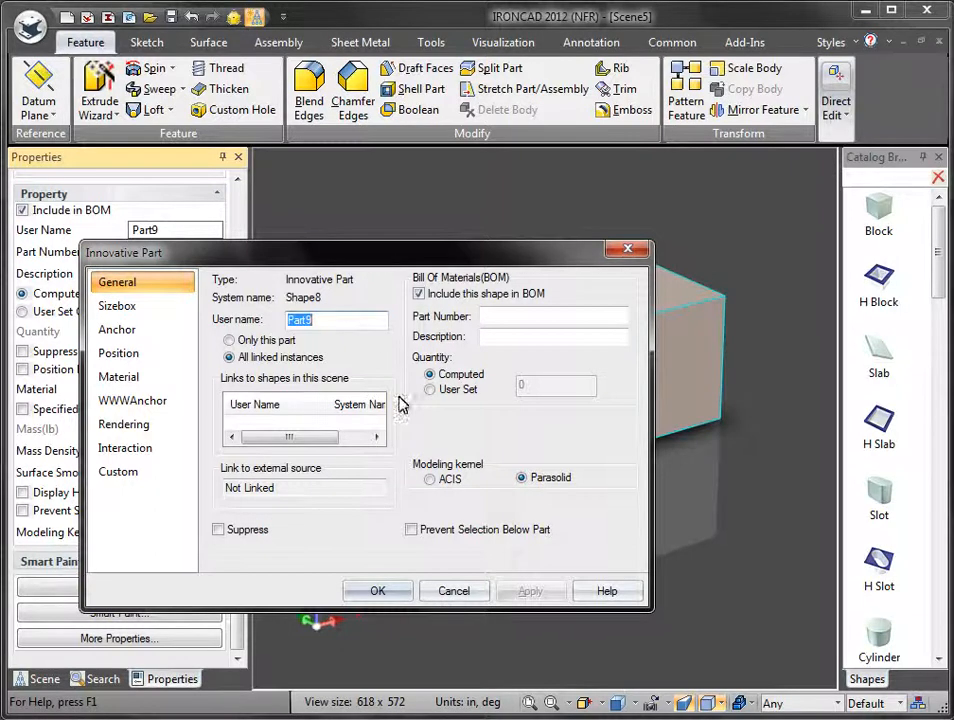
{"action": "left_click", "coordinate": [453, 591]}
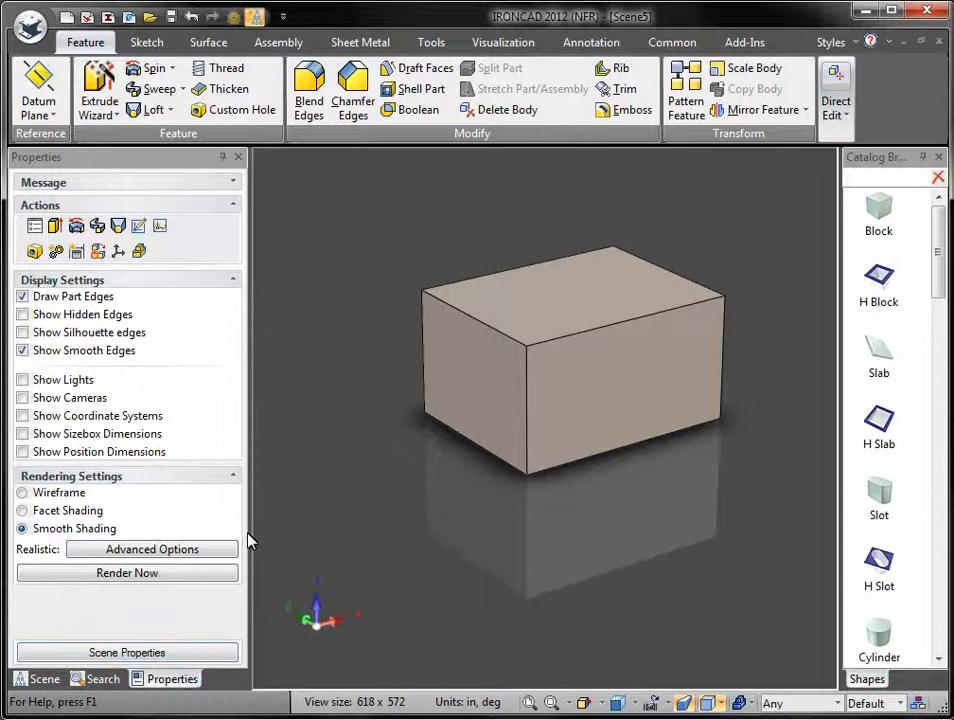
Step: Show the Scene tree, narrow its panel, and widen the Catalog Browser to two shape columns
{"action": "left_click", "coordinate": [41, 679]}
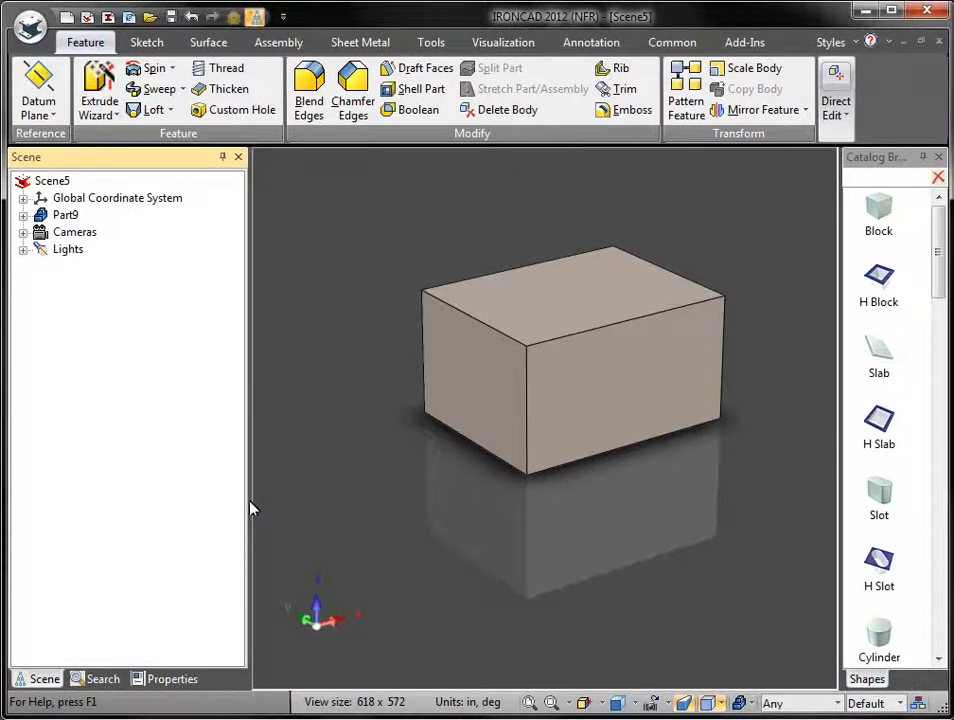
{"action": "left_click_drag", "start_coordinate": [252, 508], "coordinate": [174, 511]}
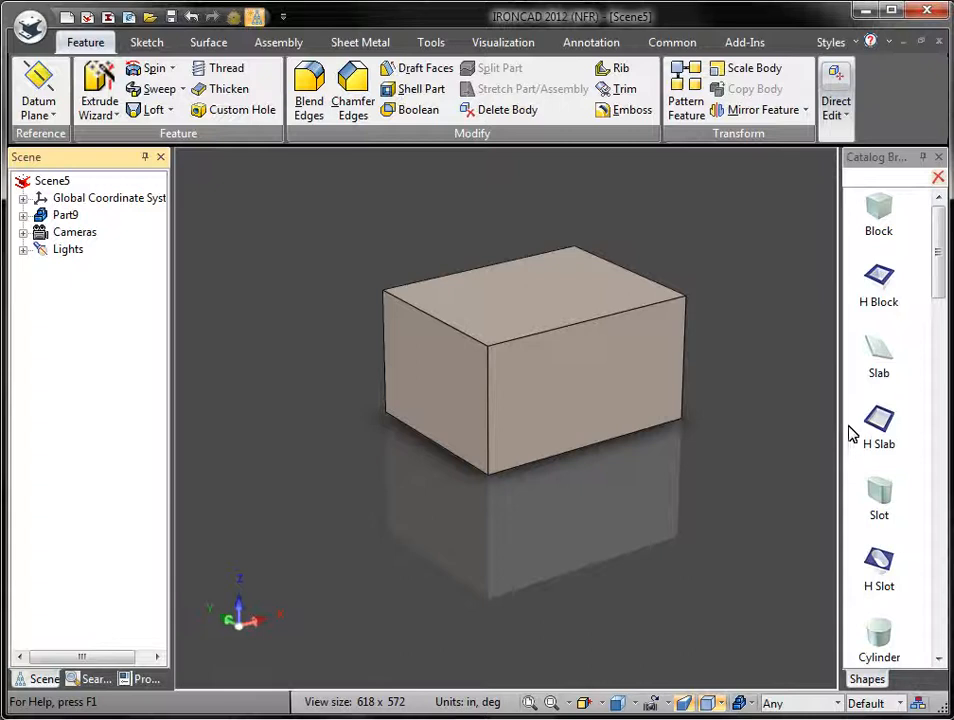
{"action": "left_click_drag", "start_coordinate": [827, 268], "coordinate": [760, 278]}
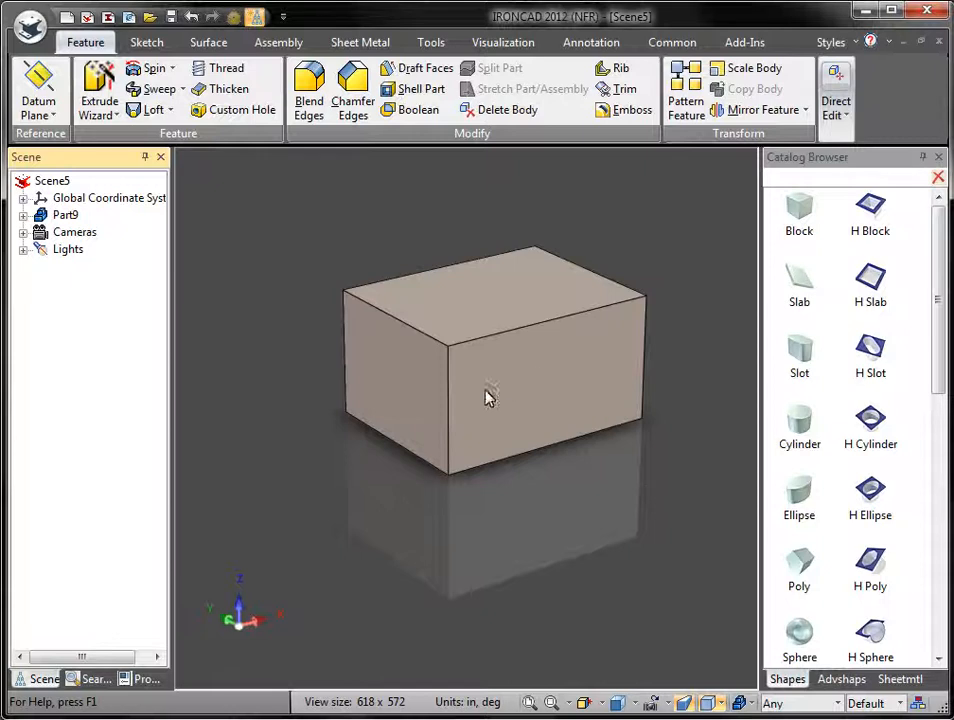
Step: Cut an H Block notch into the block's top edge, stretched past the front face
{"action": "middle_click_drag", "start_coordinate": [664, 342], "coordinate": [597, 397], "text": "shift"}
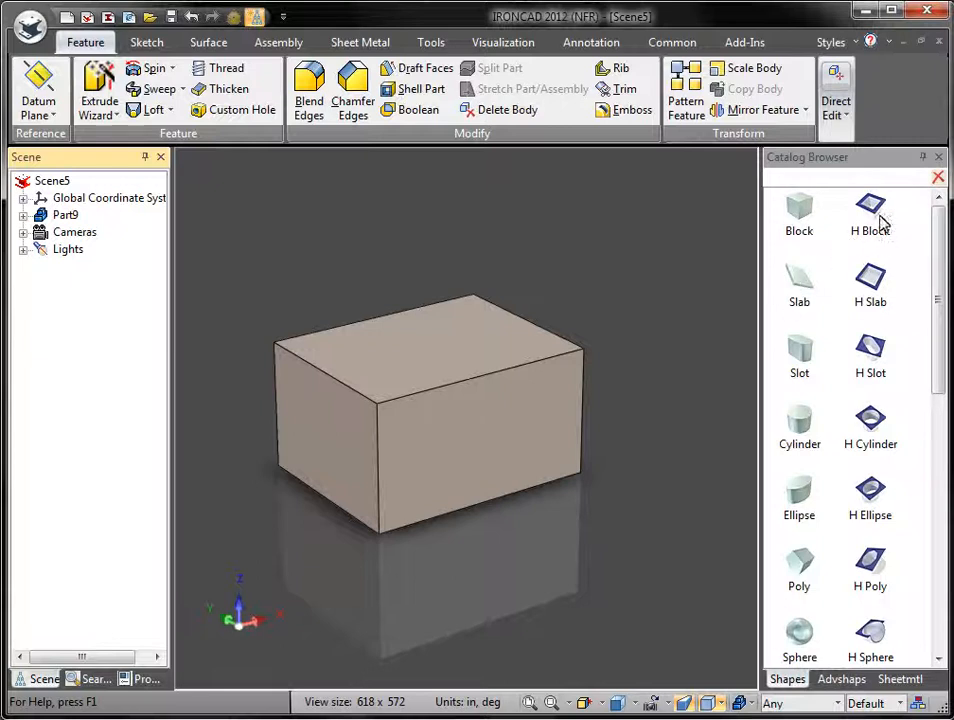
{"action": "left_click_drag", "start_coordinate": [873, 207], "coordinate": [436, 364]}
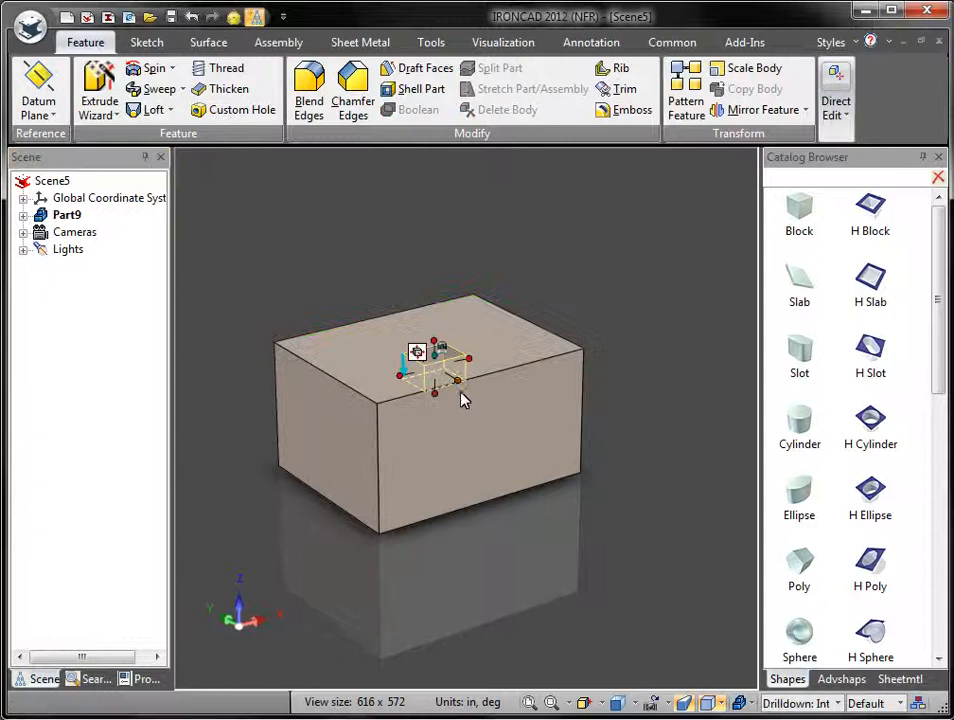
{"action": "left_click_drag", "start_coordinate": [574, 470], "coordinate": [579, 347]}
{"action": "left_click", "coordinate": [607, 354]}
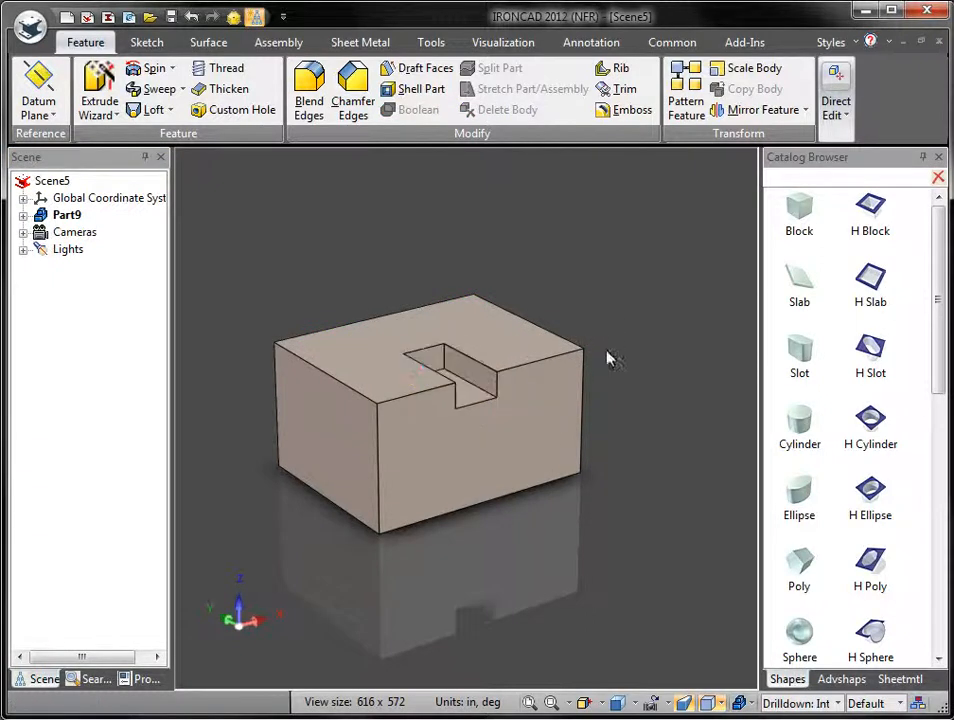
Step: Expand Part9 in the scene tree and inspect the notch and base block features
{"action": "left_click", "coordinate": [23, 216]}
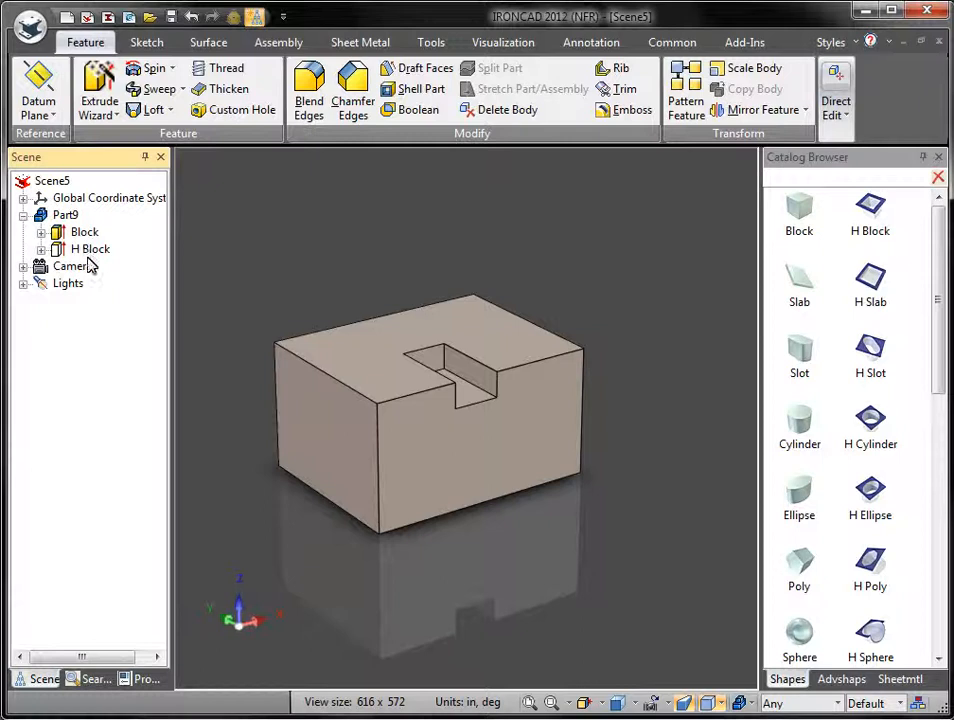
{"action": "left_click", "coordinate": [89, 251]}
{"action": "left_click", "coordinate": [84, 233]}
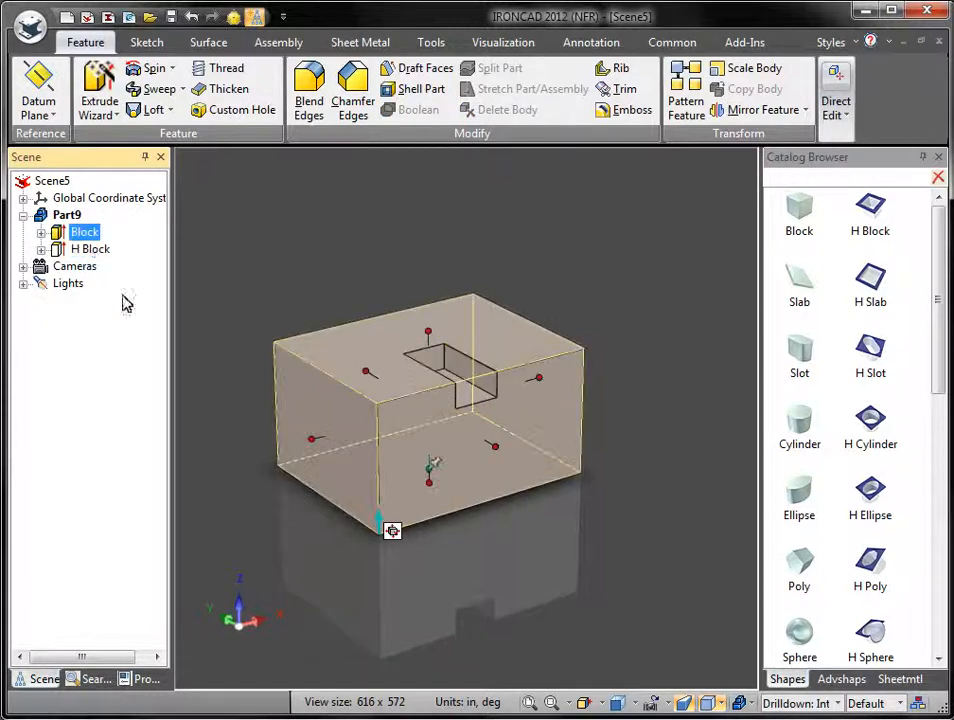
{"action": "left_click", "coordinate": [90, 249]}
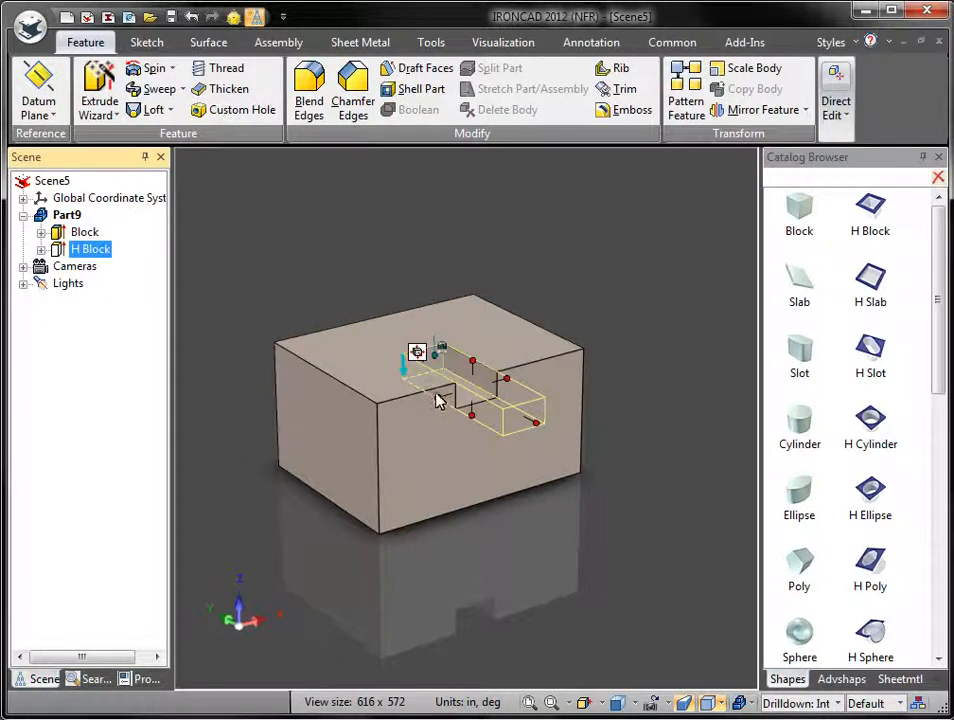
{"action": "left_click", "coordinate": [571, 486]}
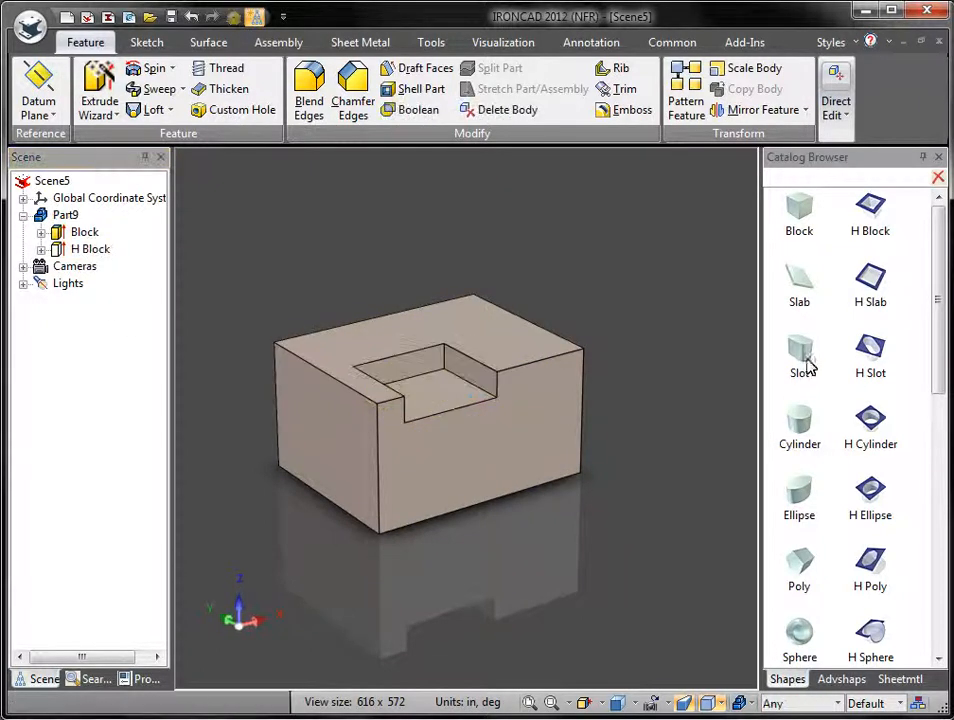
Step: Stand a Cylinder post on the notch floor, resized with its handles
{"action": "left_click_drag", "start_coordinate": [799, 428], "coordinate": [426, 394]}
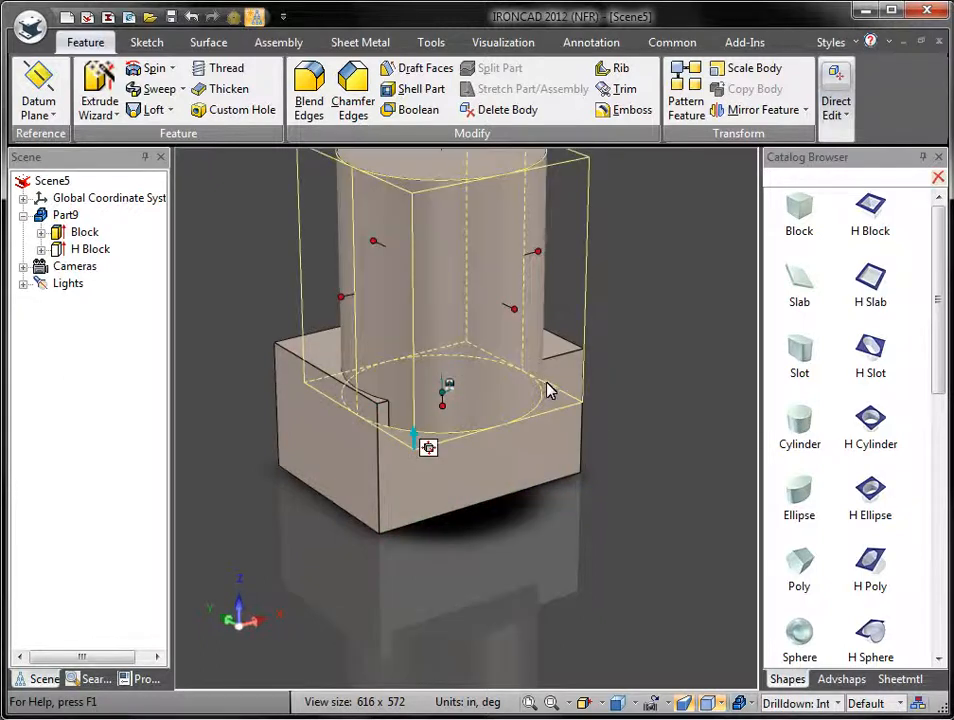
{"action": "left_click_drag", "start_coordinate": [527, 255], "coordinate": [479, 273]}
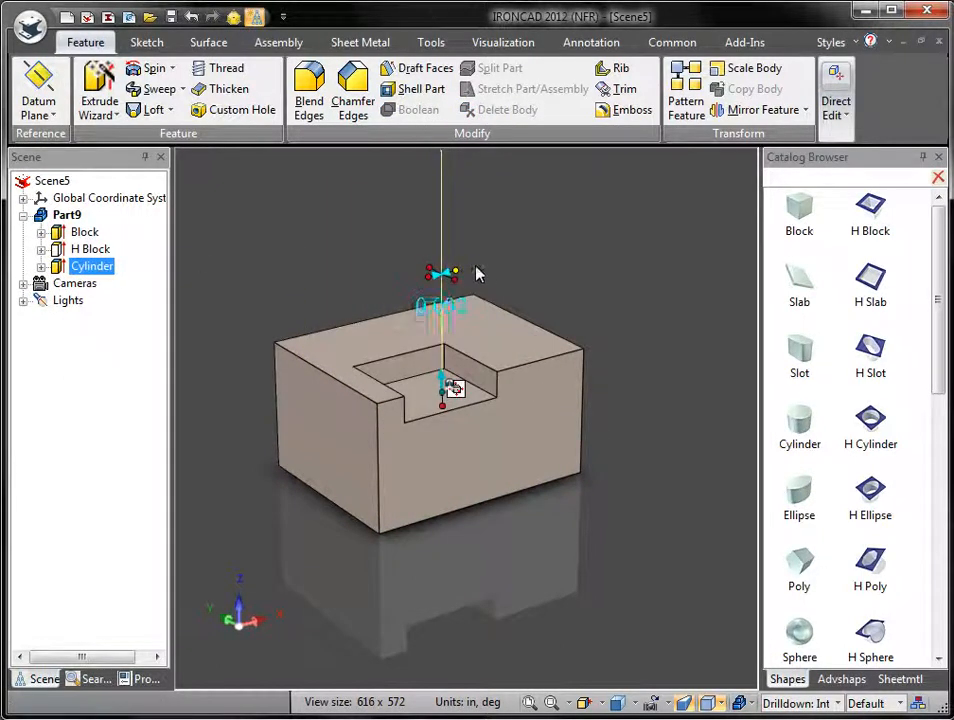
{"action": "left_click", "coordinate": [641, 350]}
Step: Bore an enlarged H Cylinder cross hole through the part and show the Advshaps catalog
{"action": "left_click_drag", "start_coordinate": [870, 428], "coordinate": [481, 378]}
{"action": "left_click", "coordinate": [648, 447]}
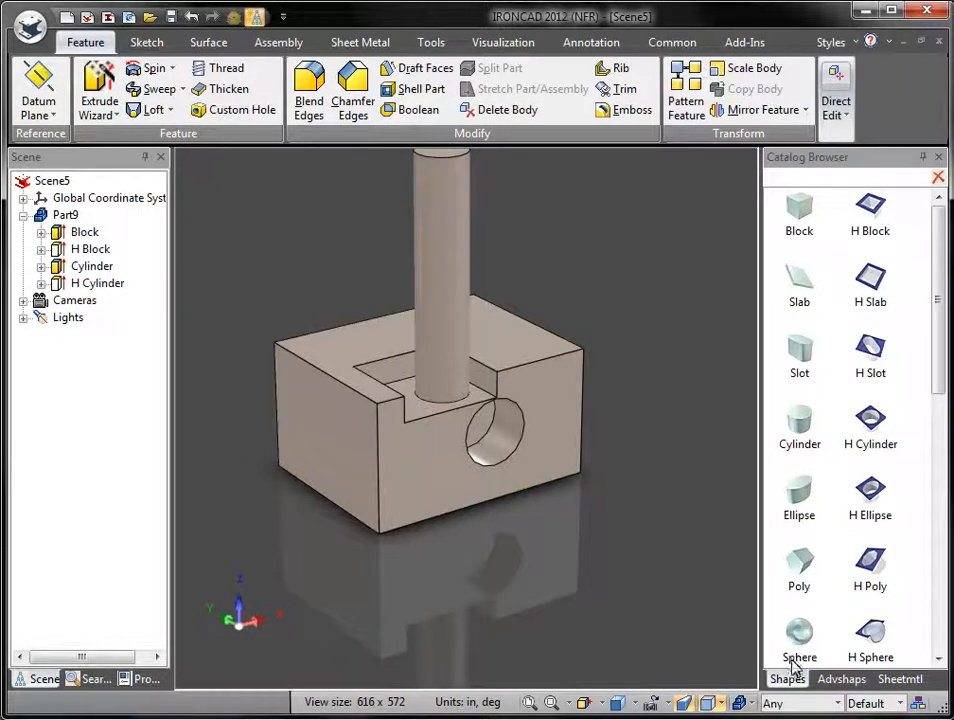
{"action": "left_click", "coordinate": [845, 683]}
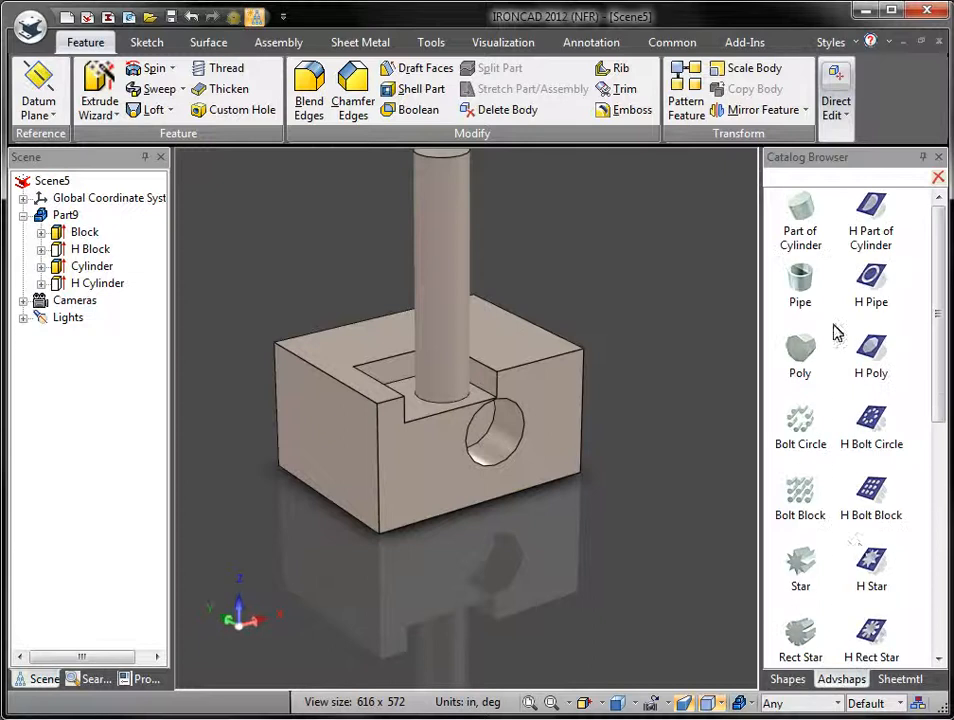
Step: Browse the Sheetmtl catalog's Stock, Curved Stock, Bend and Hem items, then list other catalogs
{"action": "left_click", "coordinate": [900, 680]}
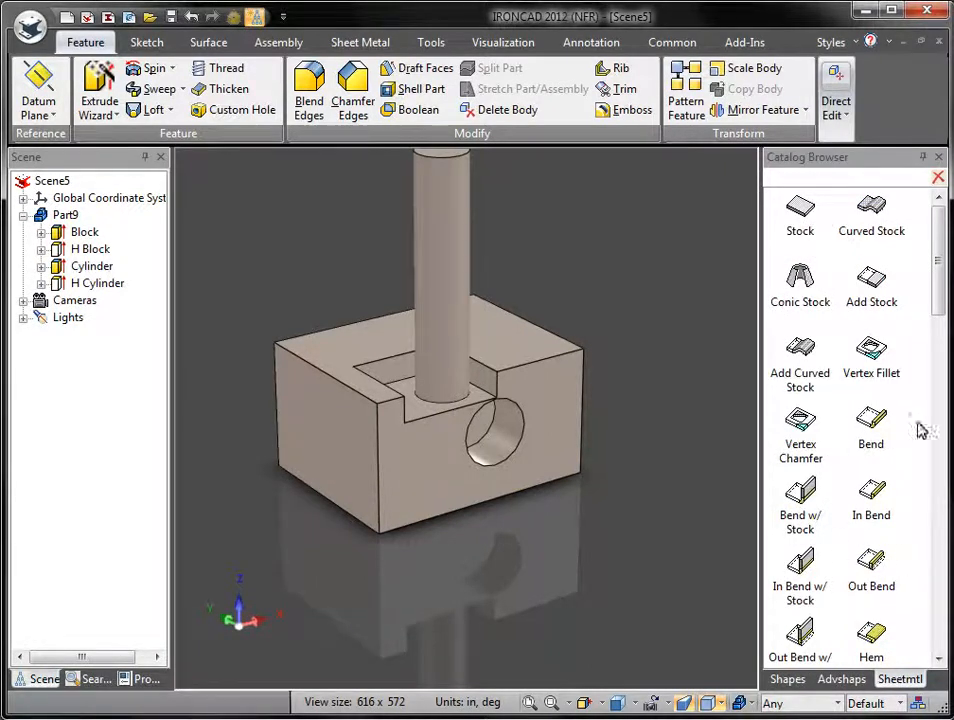
{"action": "mouse_move", "coordinate": [940, 245]}
{"action": "left_mouse_down"}
{"action": "mouse_move", "coordinate": [932, 600]}
{"action": "mouse_move", "coordinate": [937, 258]}
{"action": "left_mouse_up"}
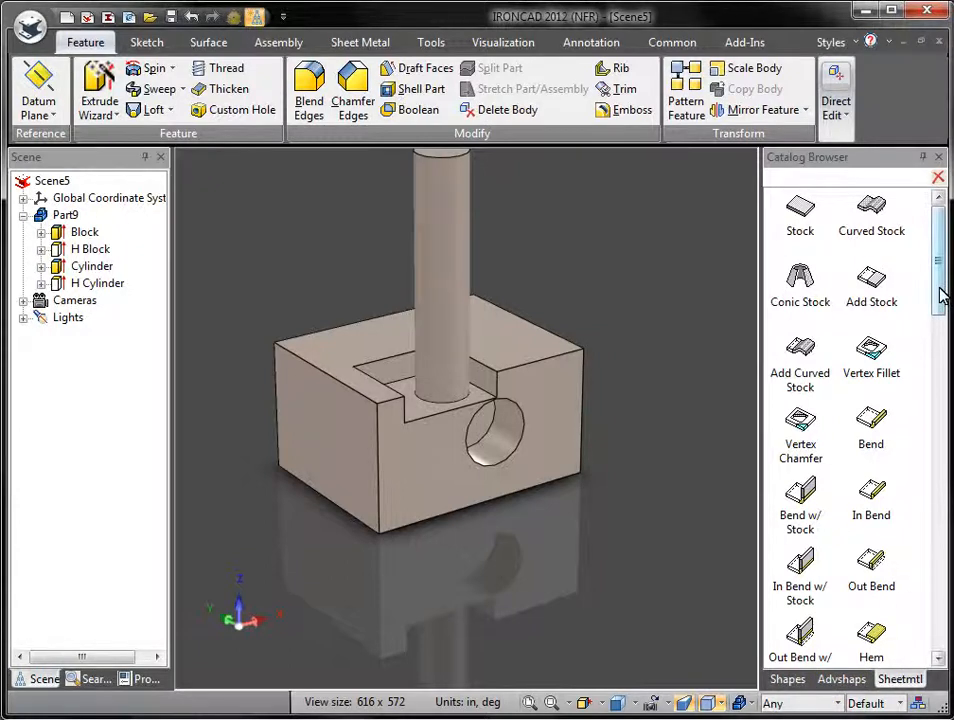
{"action": "left_click_drag", "start_coordinate": [941, 268], "coordinate": [945, 650]}
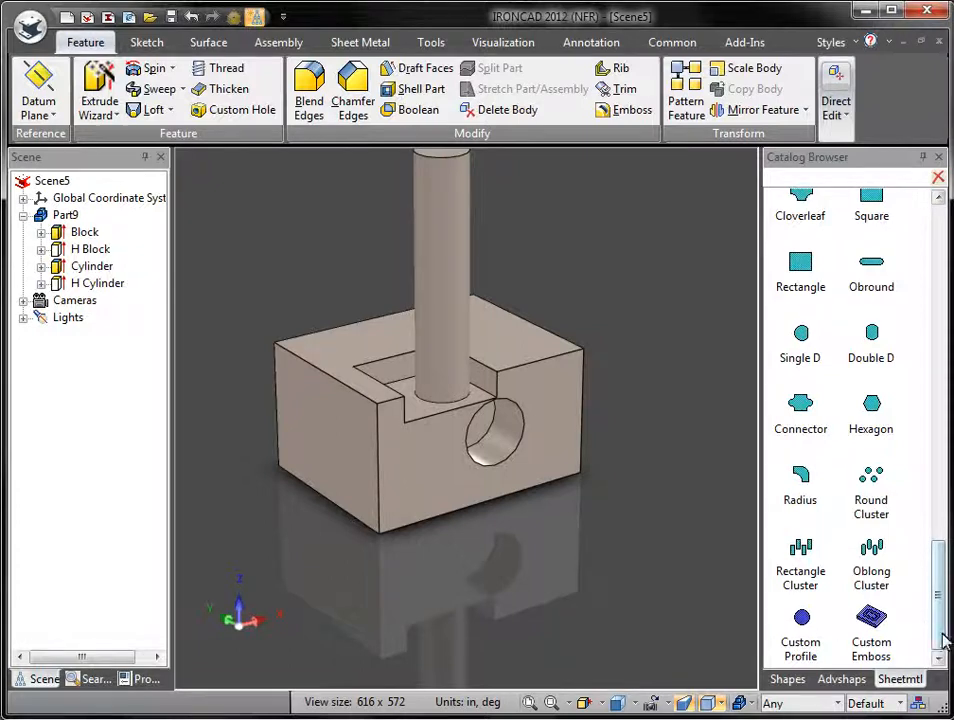
{"action": "left_click_drag", "start_coordinate": [939, 634], "coordinate": [920, 273]}
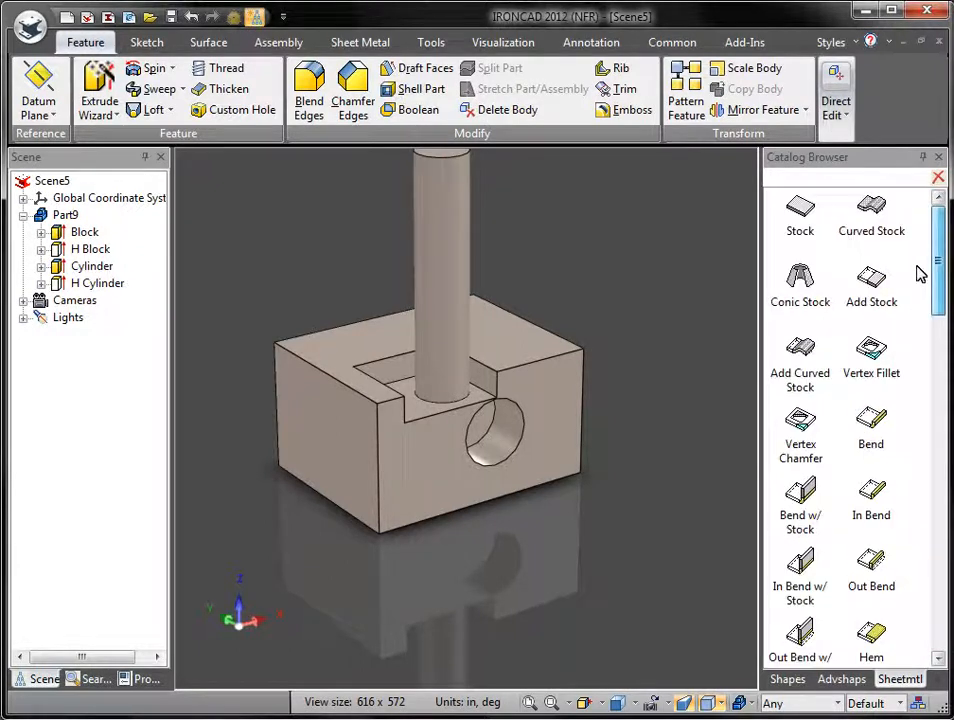
{"action": "left_click", "coordinate": [938, 659]}
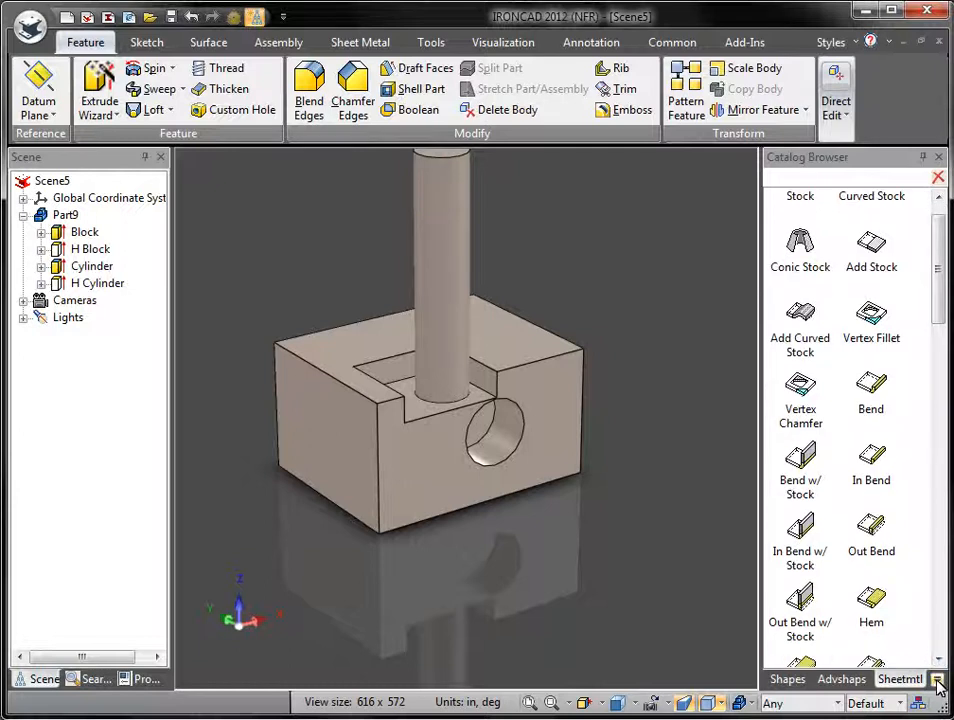
{"action": "left_click", "coordinate": [940, 681]}
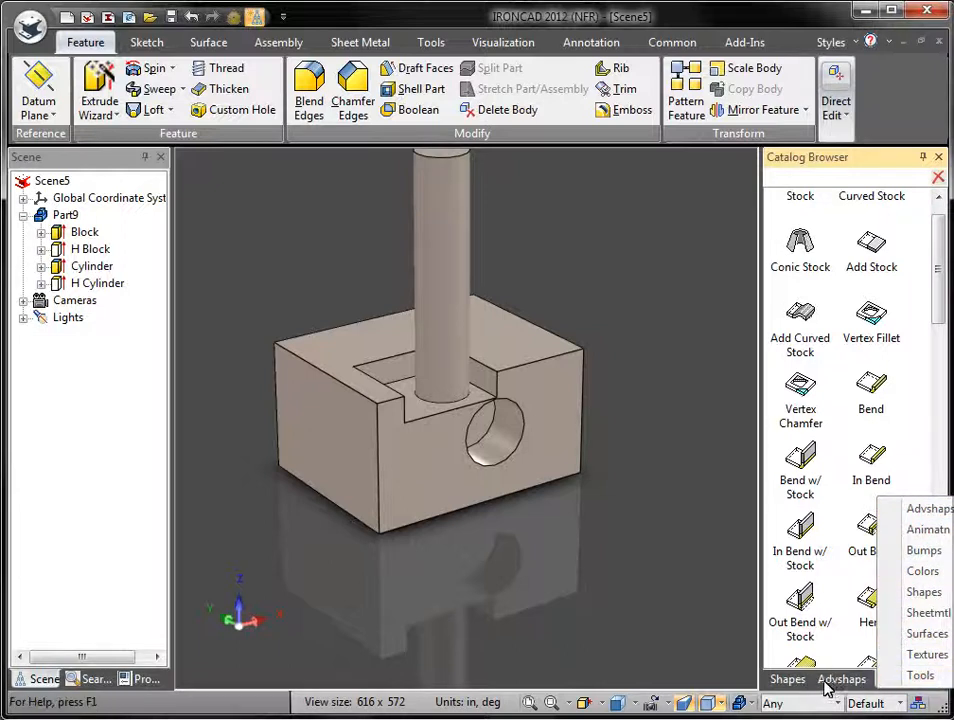
Step: From the Tools catalog's Fastener, fit a 0.625 external retaining ring (Rings tab) into the cross hole
{"action": "left_click", "coordinate": [912, 676]}
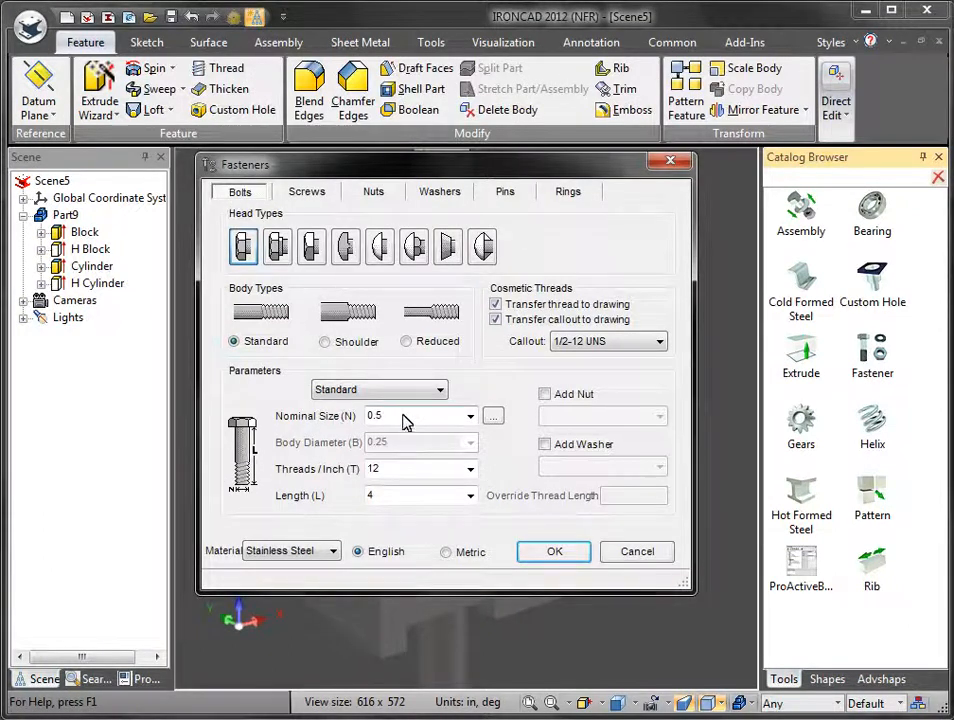
{"action": "left_click", "coordinate": [307, 191]}
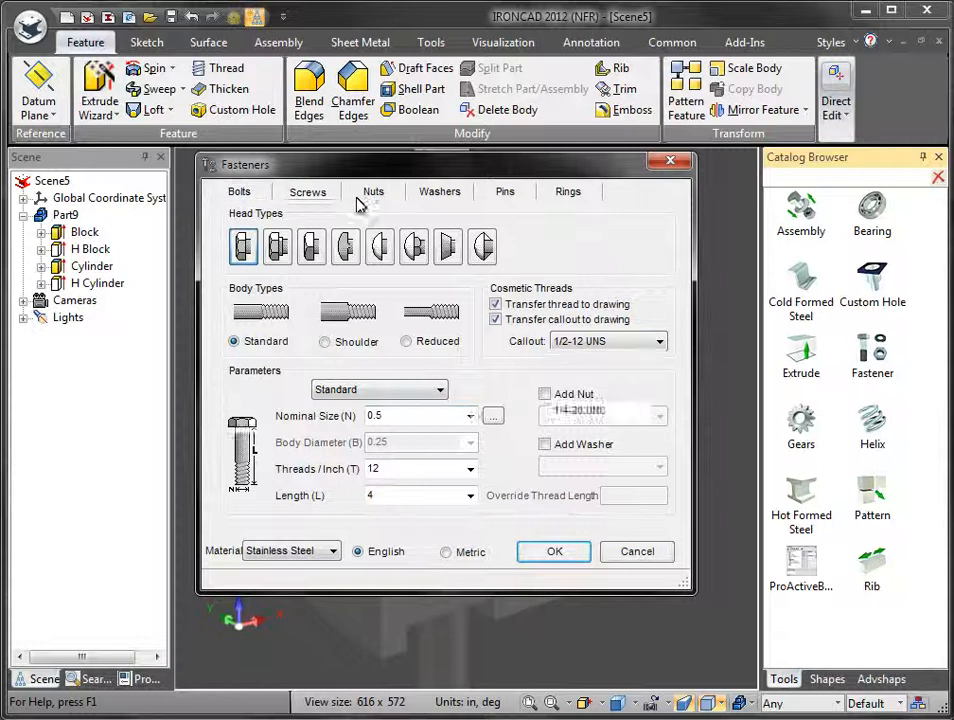
{"action": "left_click", "coordinate": [390, 197]}
{"action": "left_click", "coordinate": [442, 197]}
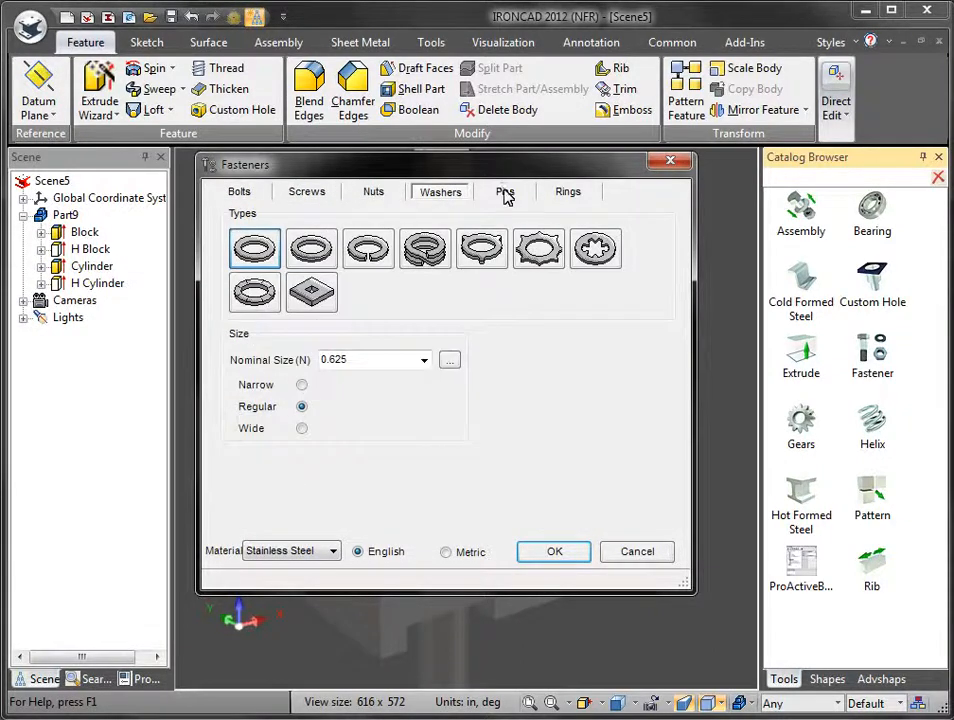
{"action": "left_click", "coordinate": [505, 197]}
{"action": "left_click", "coordinate": [574, 195]}
{"action": "left_click", "coordinate": [545, 555]}
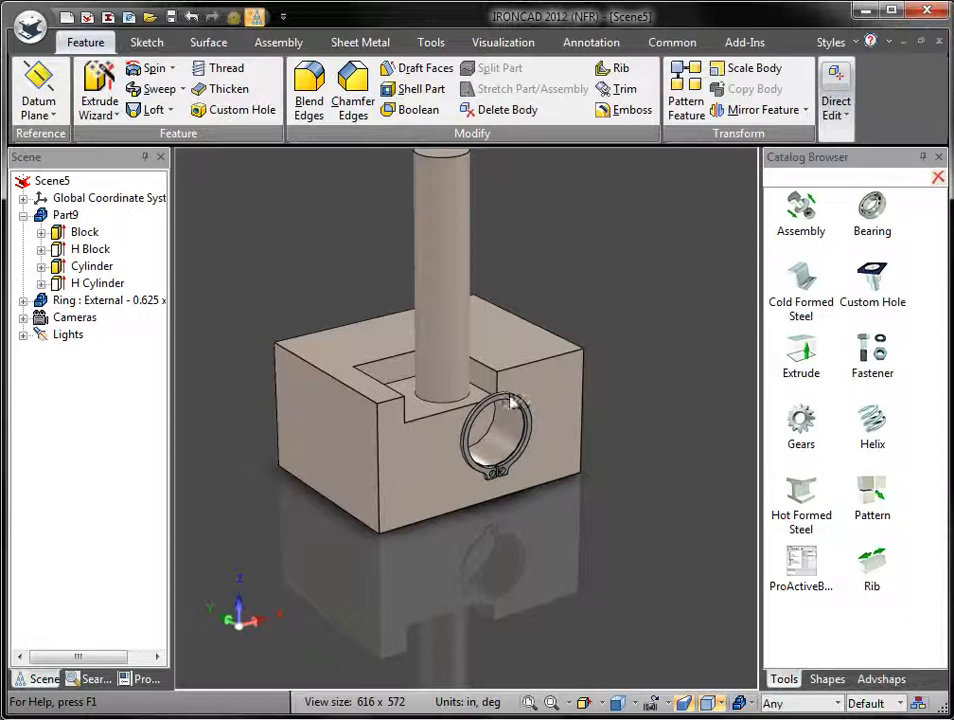
Step: Collapse Part9 in the scene tree, fit the part, and zoom in on the retaining ring
{"action": "left_click", "coordinate": [23, 215]}
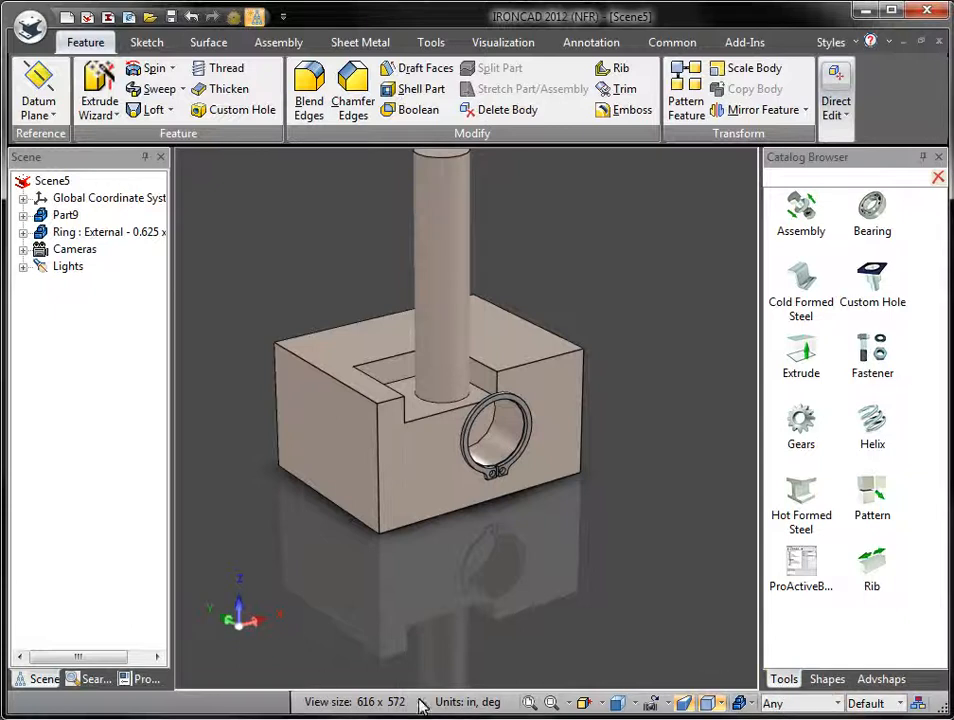
{"action": "left_click", "coordinate": [529, 704]}
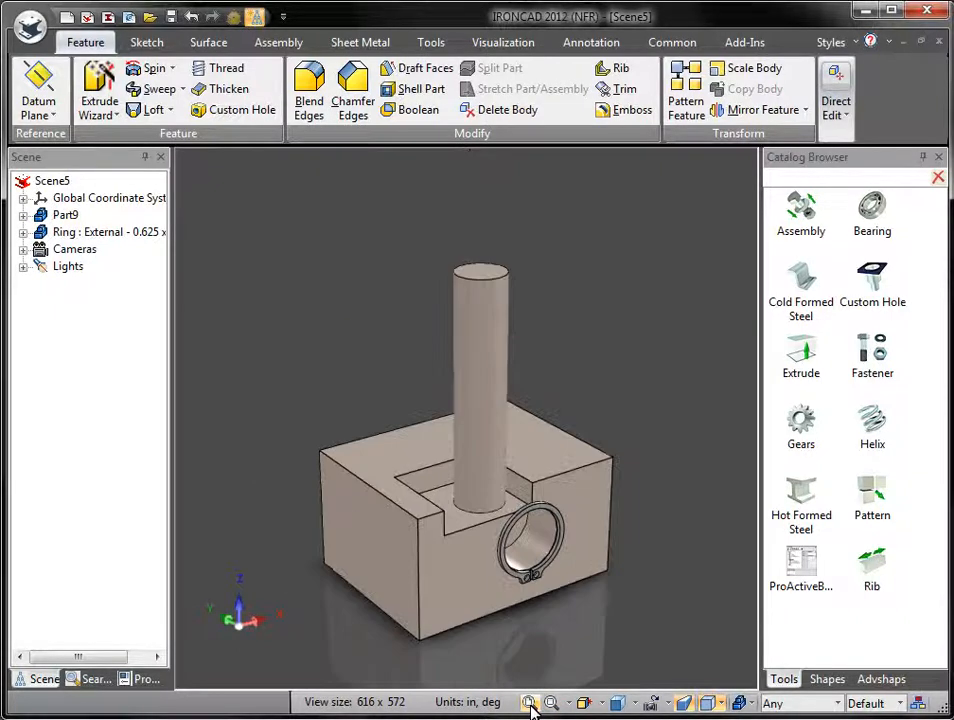
{"action": "left_click", "coordinate": [551, 705]}
{"action": "left_click_drag", "start_coordinate": [468, 500], "coordinate": [598, 611]}
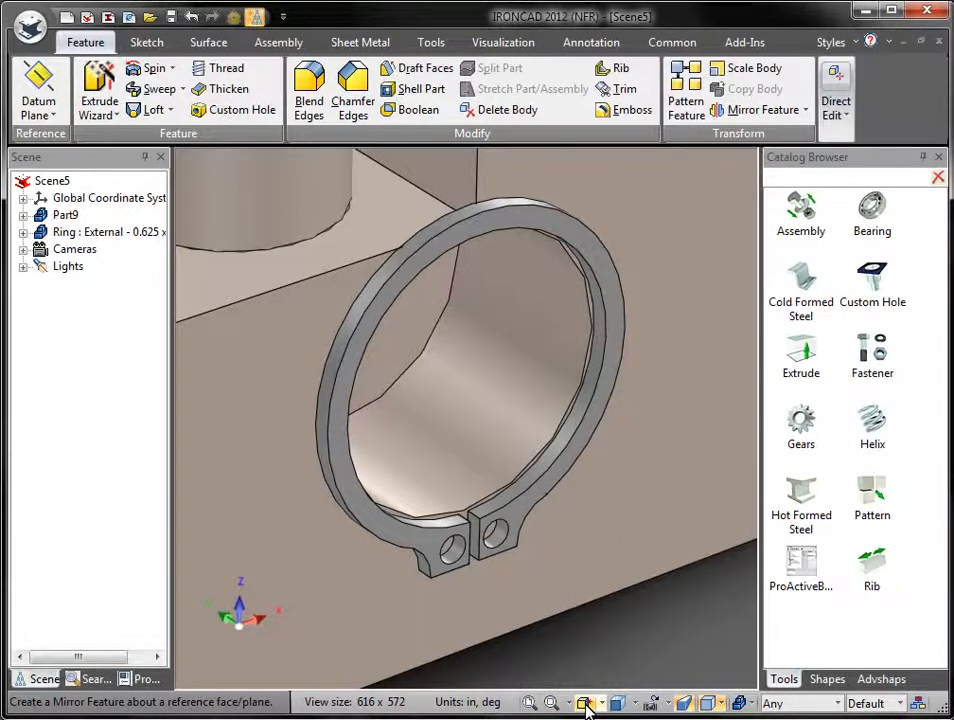
Step: Look straight at the ring's side face, then fit the whole scene back into view
{"action": "left_click", "coordinate": [584, 703]}
{"action": "left_click", "coordinate": [582, 563]}
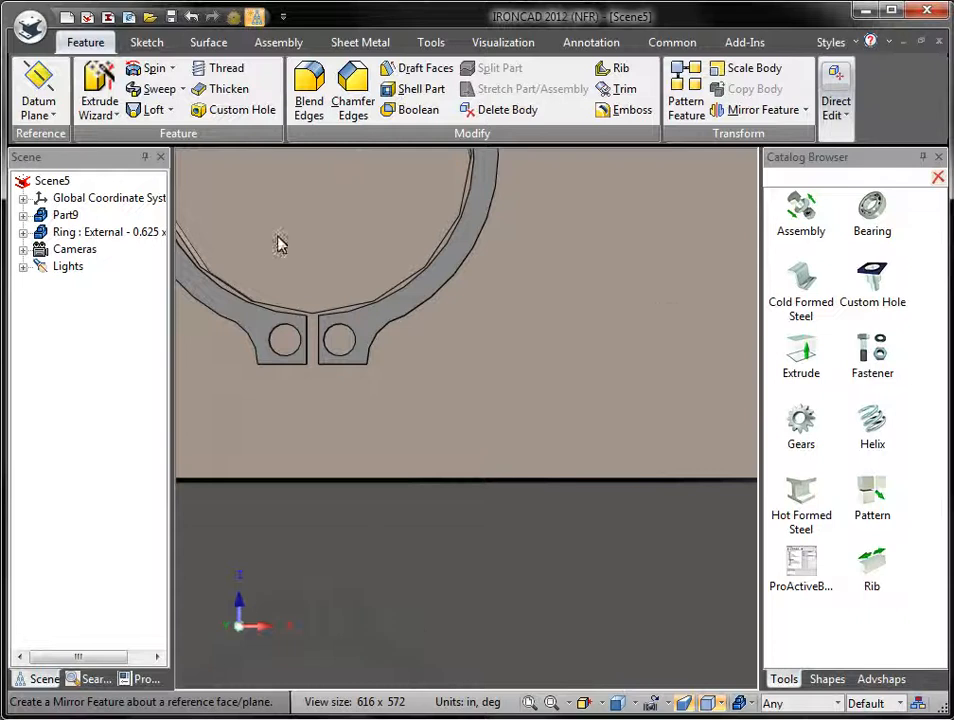
{"action": "middle_click", "coordinate": [484, 562]}
{"action": "middle_click", "coordinate": [484, 562]}
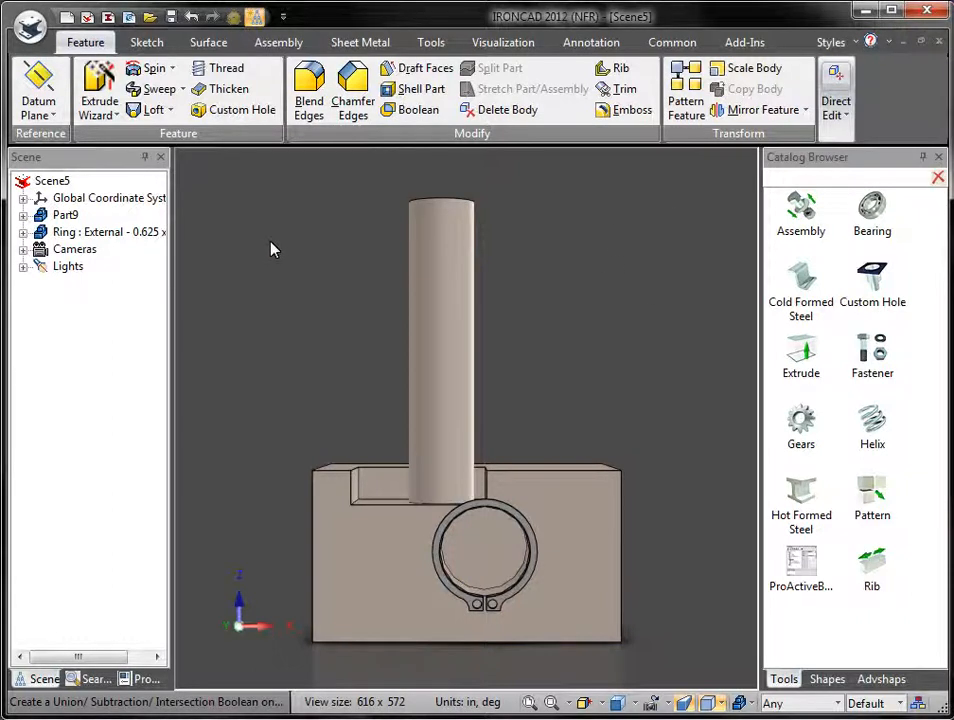
{"action": "left_click", "coordinate": [684, 706]}
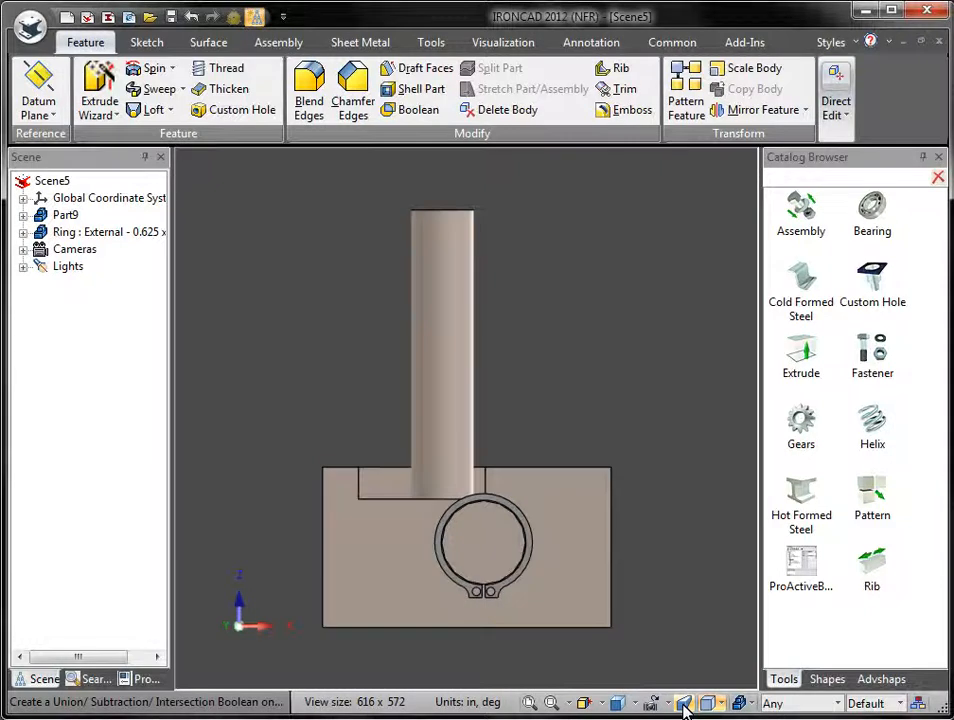
{"action": "left_click", "coordinate": [684, 707]}
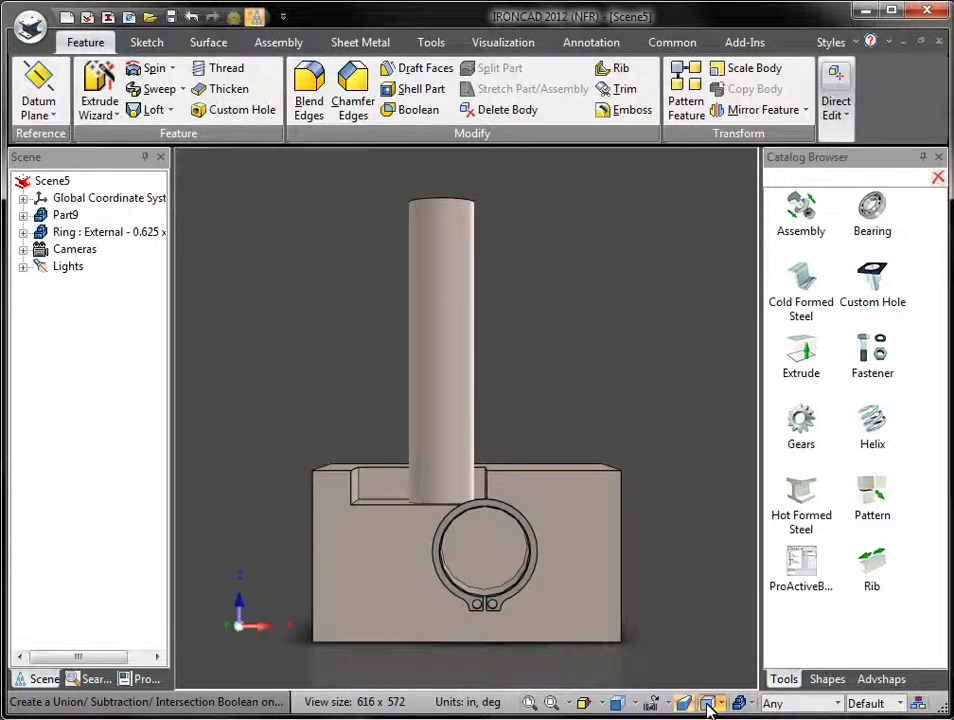
{"action": "left_click", "coordinate": [722, 704]}
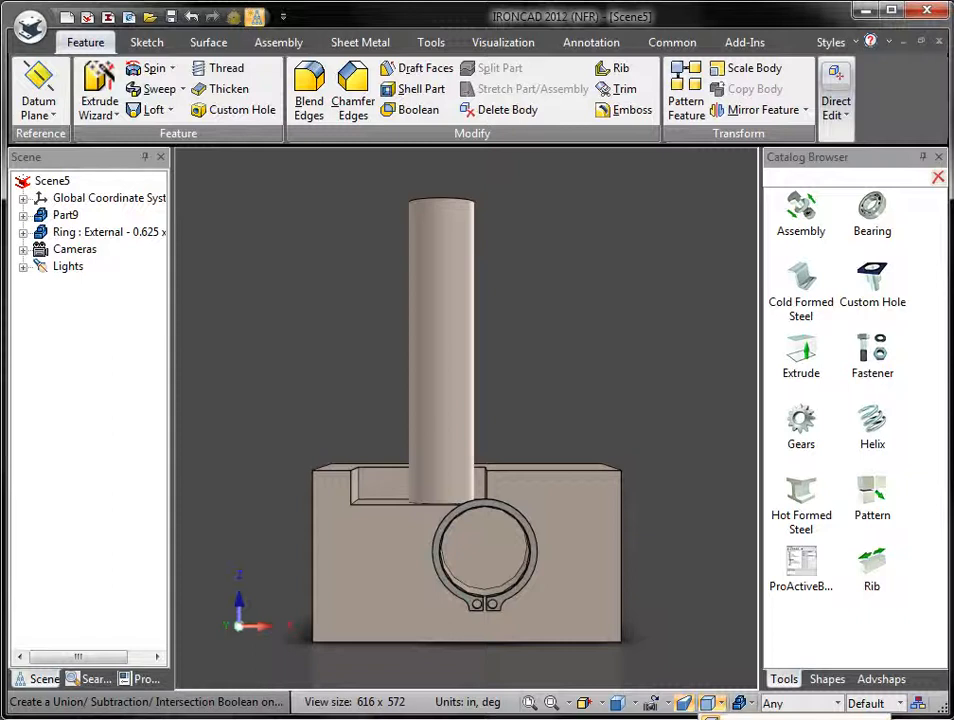
{"action": "left_click", "coordinate": [712, 718]}
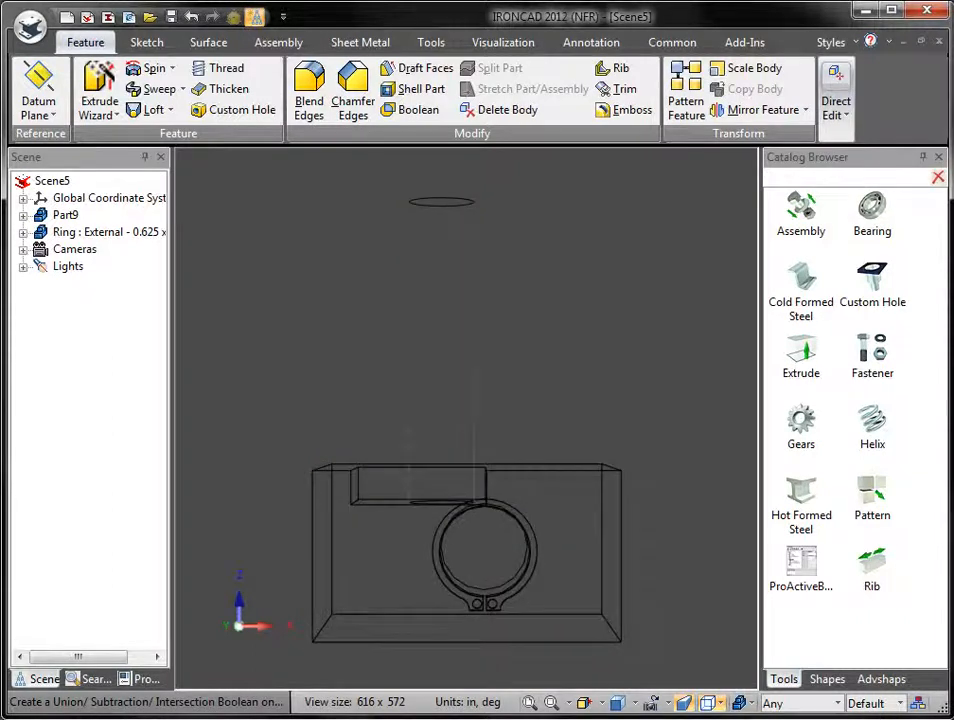
{"action": "left_click", "coordinate": [720, 704]}
{"action": "left_click", "coordinate": [722, 718]}
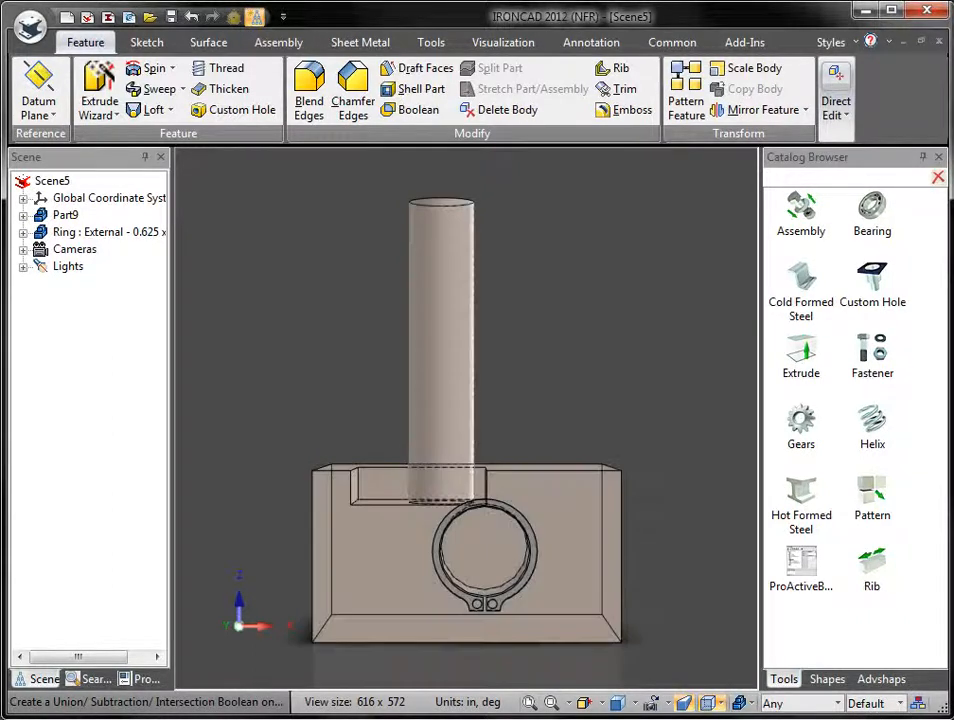
{"action": "left_click", "coordinate": [721, 704]}
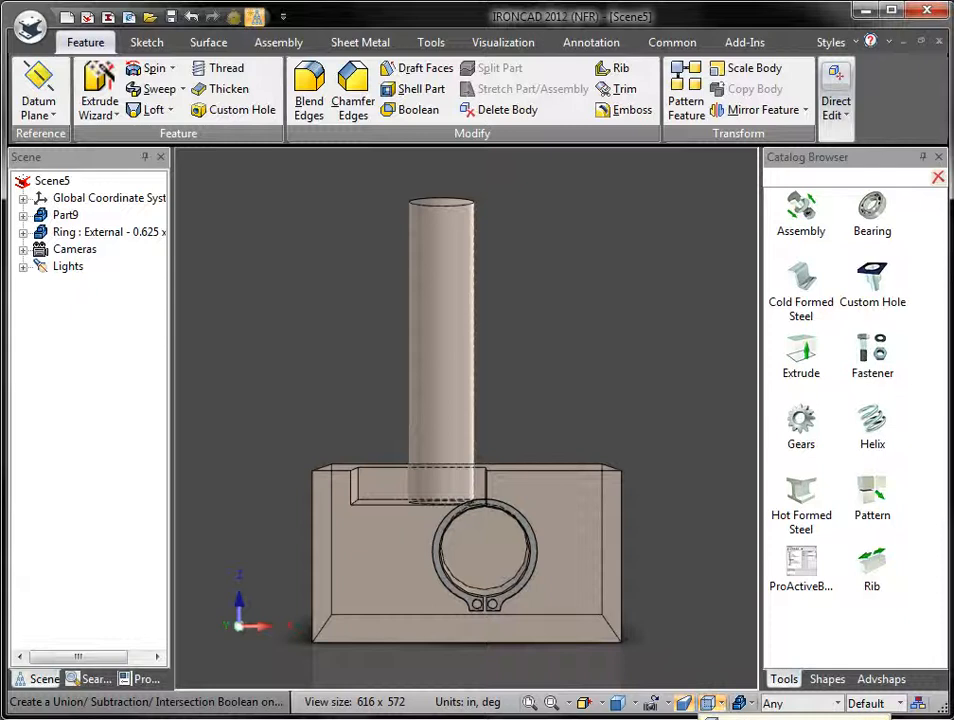
{"action": "left_click", "coordinate": [712, 718]}
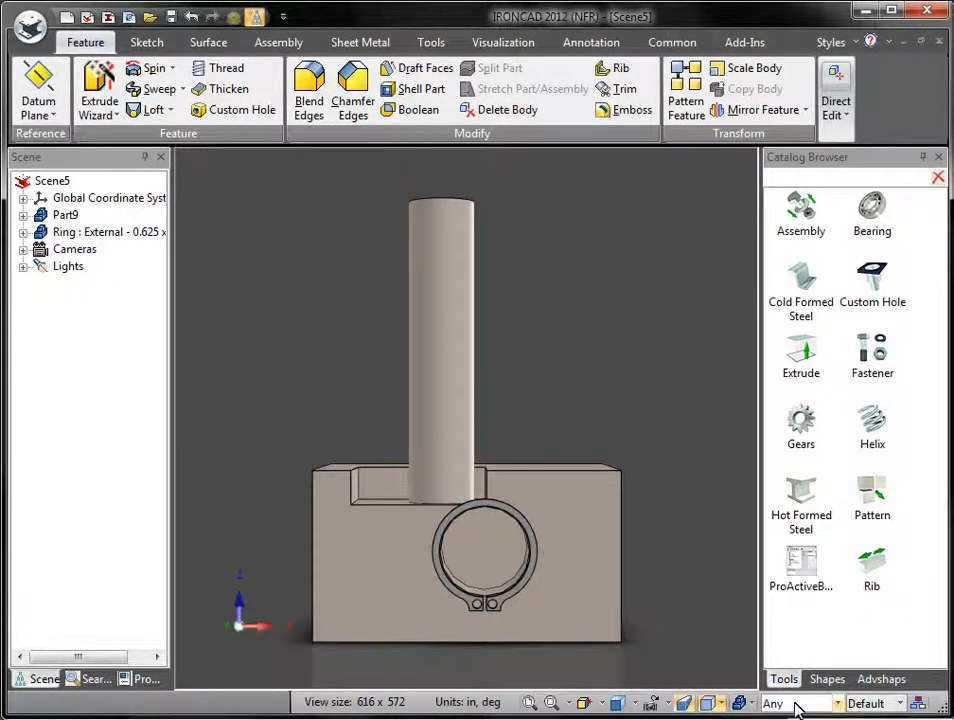
{"action": "left_click", "coordinate": [837, 702]}
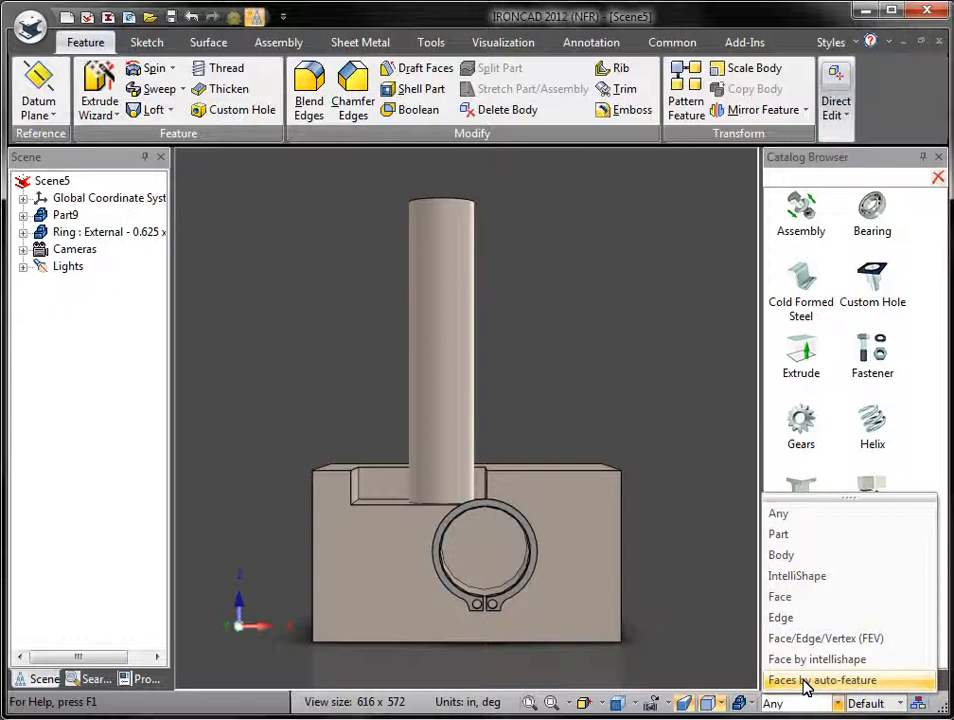
{"action": "left_click", "coordinate": [808, 703]}
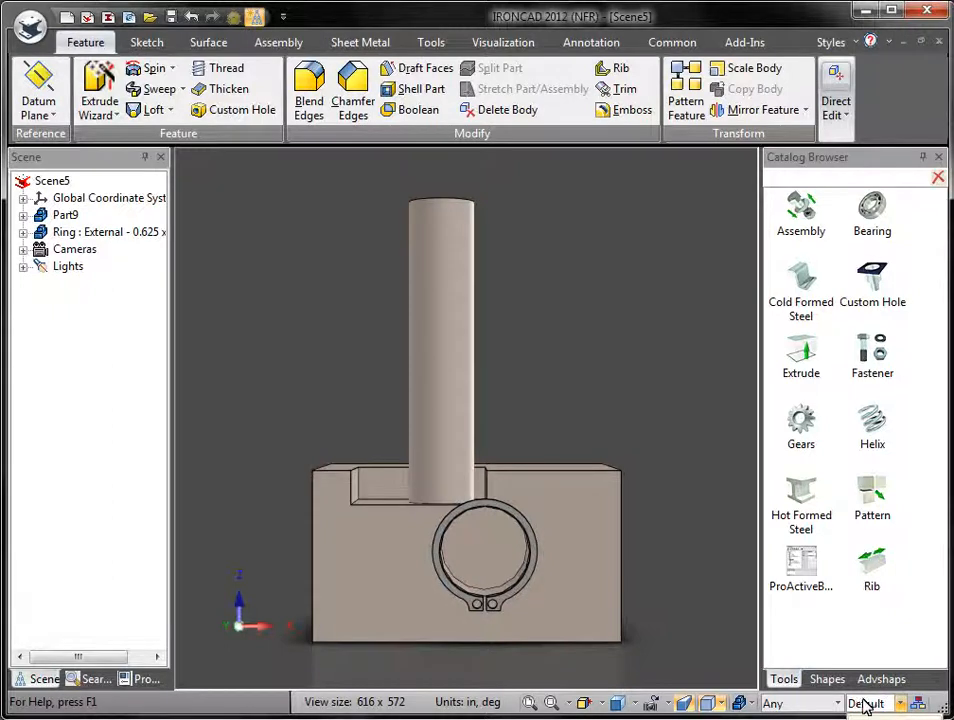
{"action": "left_click", "coordinate": [917, 703]}
{"action": "left_click_drag", "start_coordinate": [434, 104], "coordinate": [507, 130]}
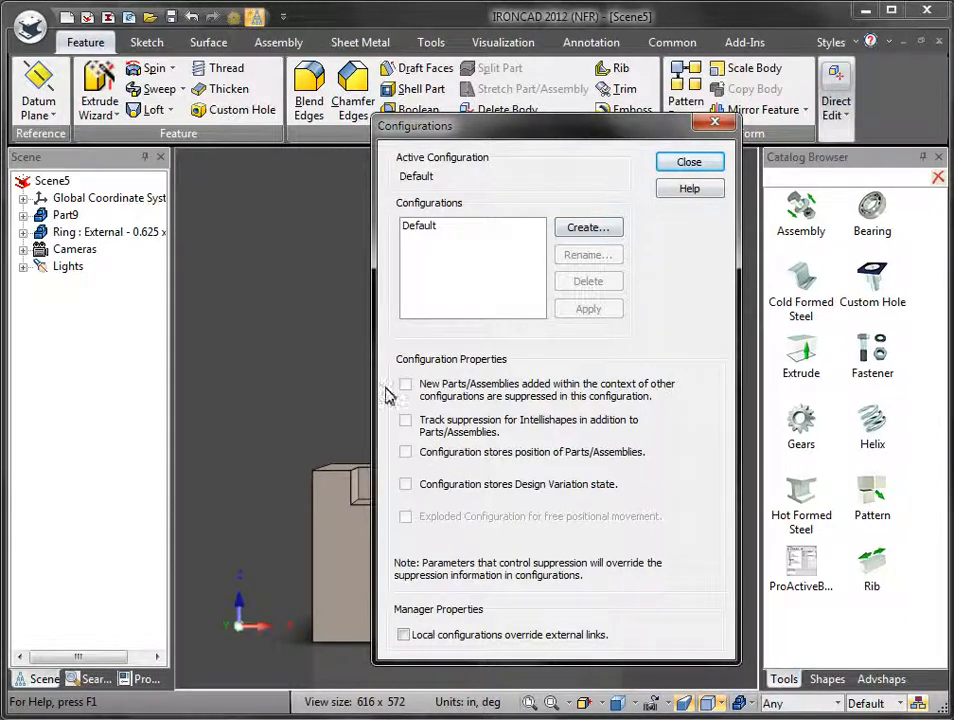
{"action": "left_click", "coordinate": [703, 163]}
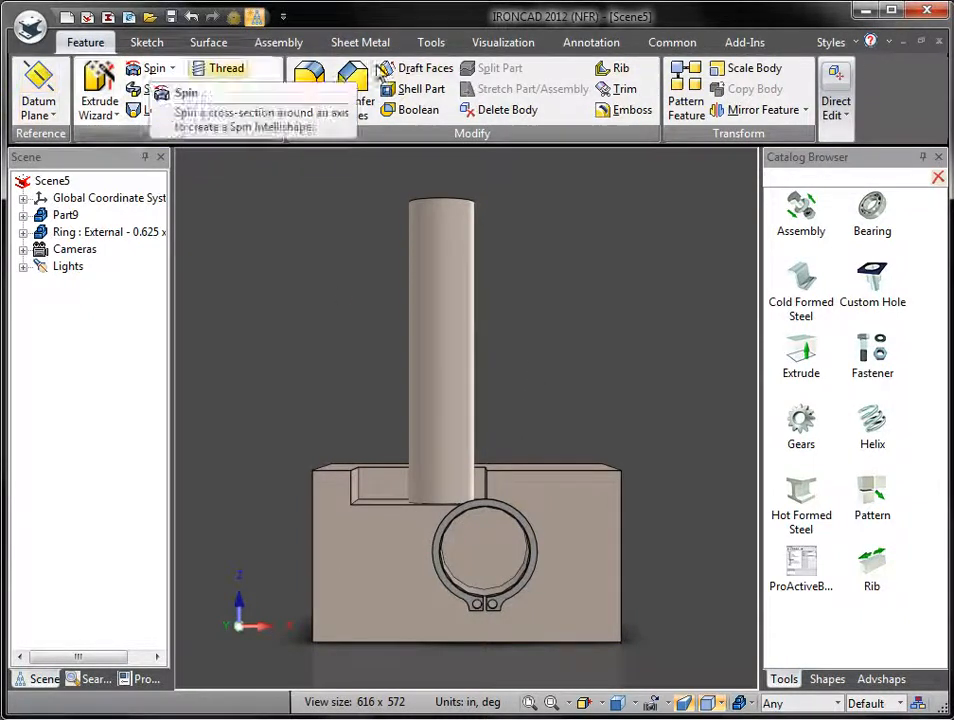
{"action": "right_click", "coordinate": [900, 76]}
{"action": "left_click", "coordinate": [748, 459]}
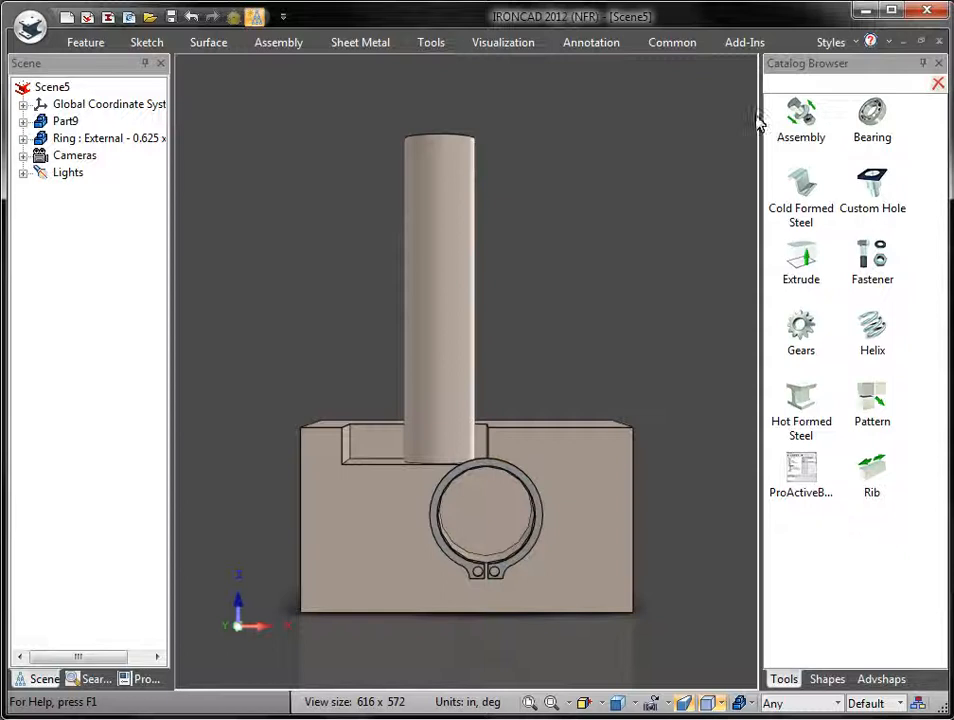
{"action": "right_click", "coordinate": [801, 44]}
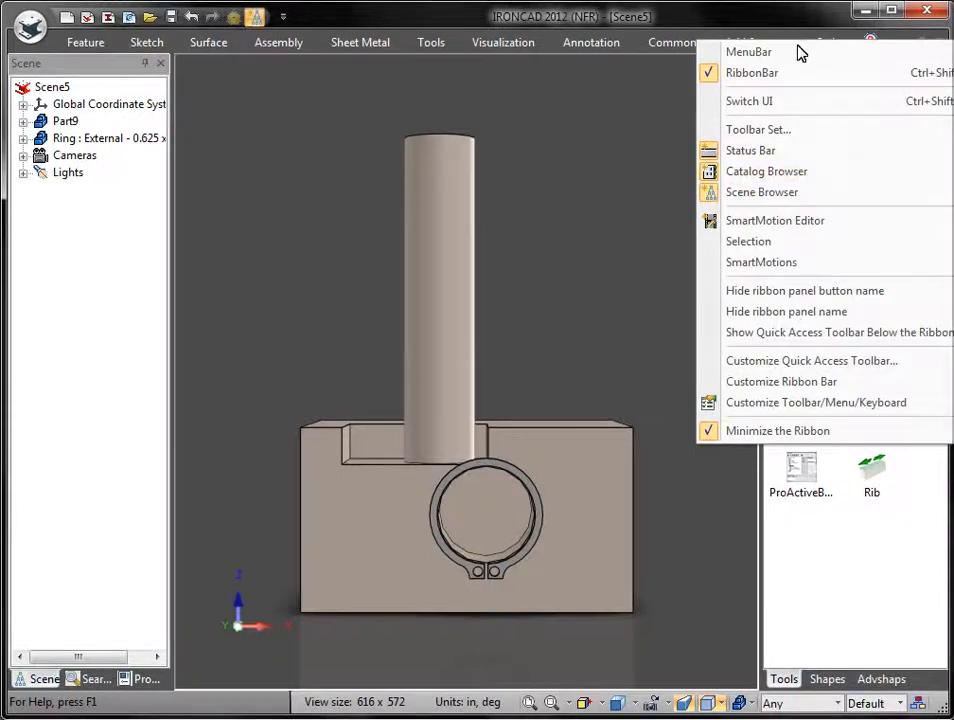
{"action": "left_click", "coordinate": [765, 430]}
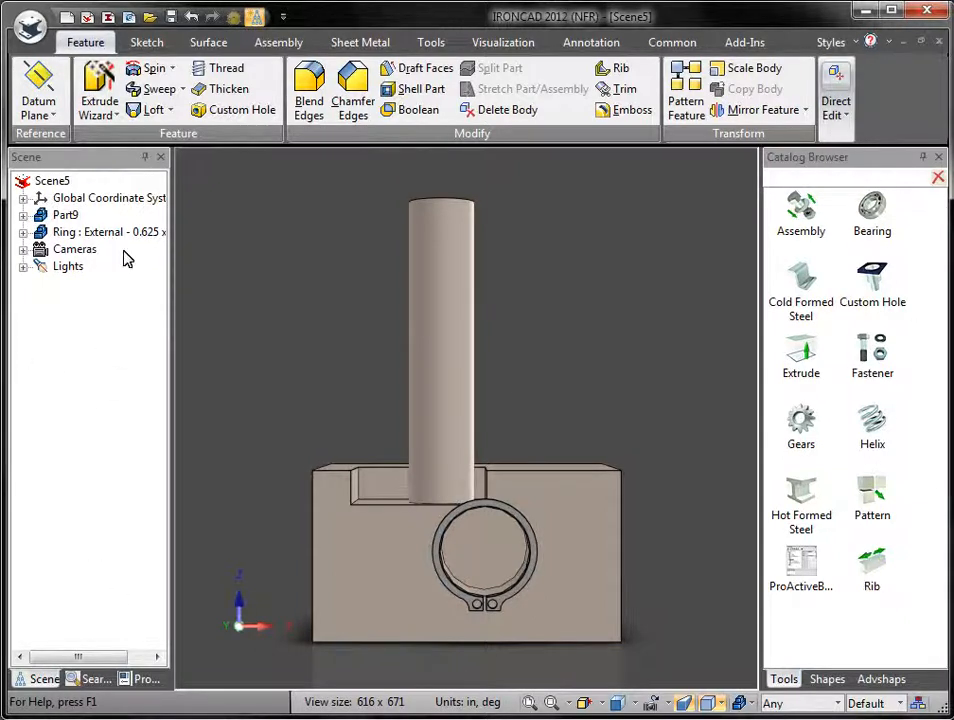
Step: Set the Scene panel and the Catalog Browser to auto-hide
{"action": "left_click", "coordinate": [145, 158]}
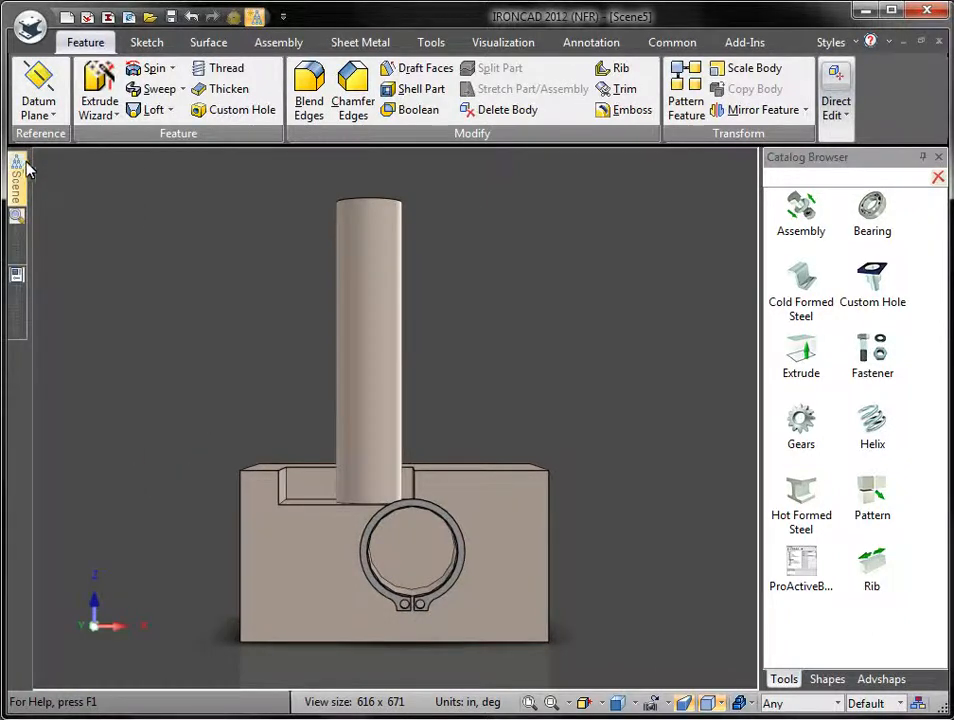
{"action": "mouse_move", "coordinate": [15, 180]}
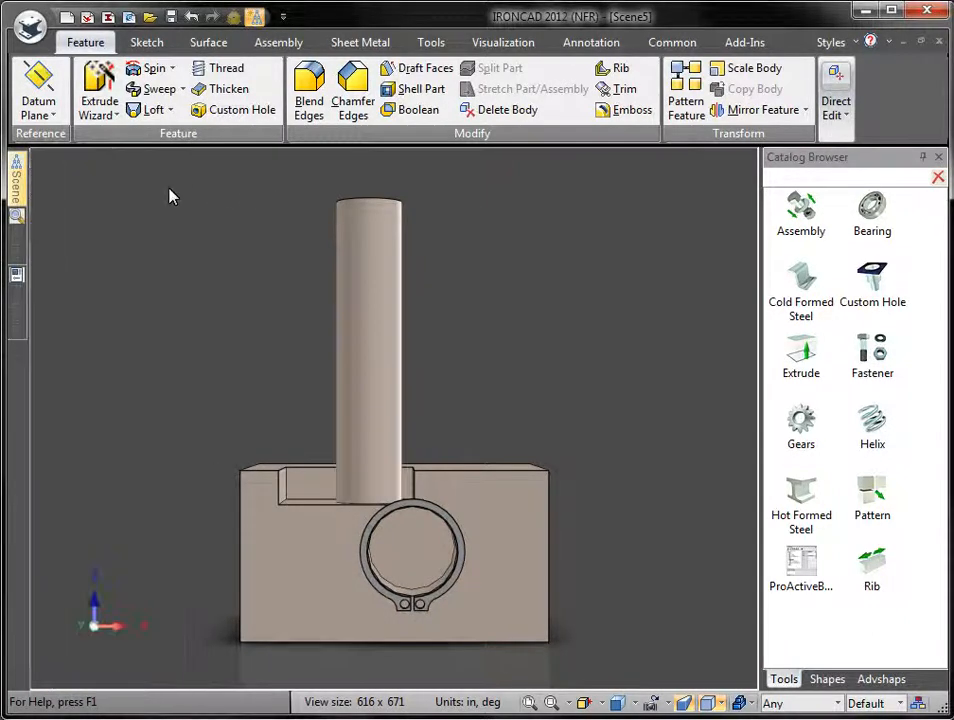
{"action": "mouse_move", "coordinate": [17, 245]}
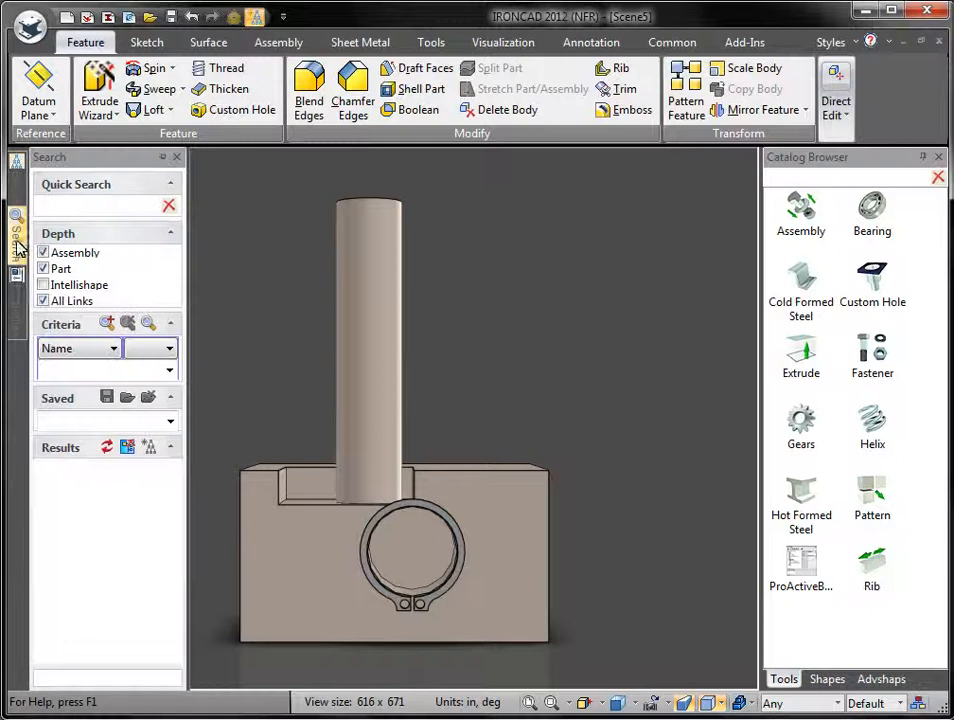
{"action": "mouse_move", "coordinate": [15, 278]}
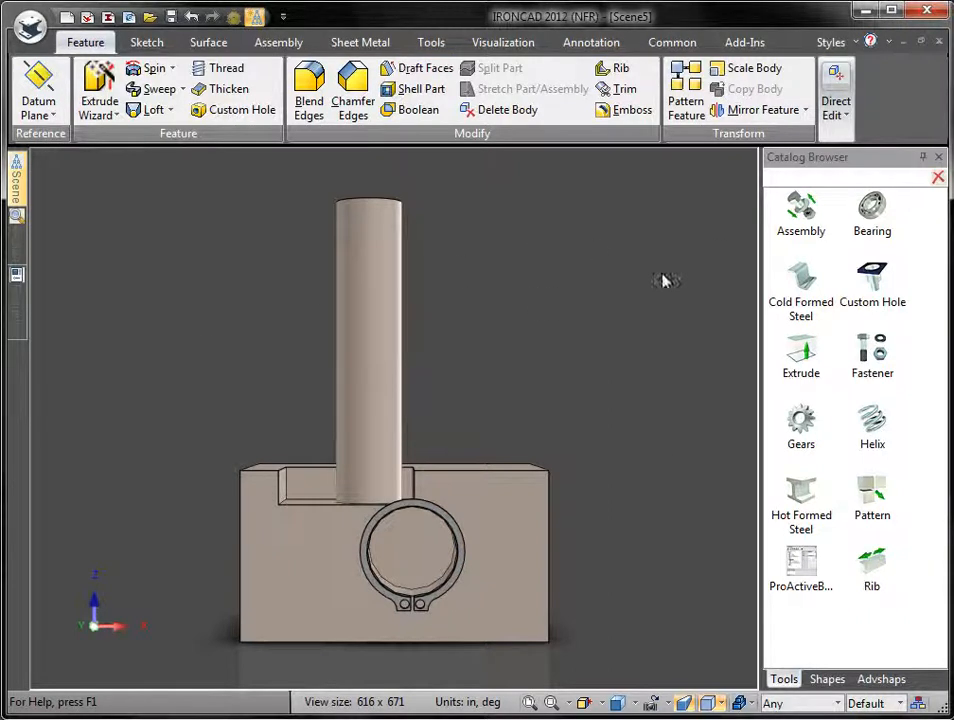
{"action": "left_click", "coordinate": [923, 158]}
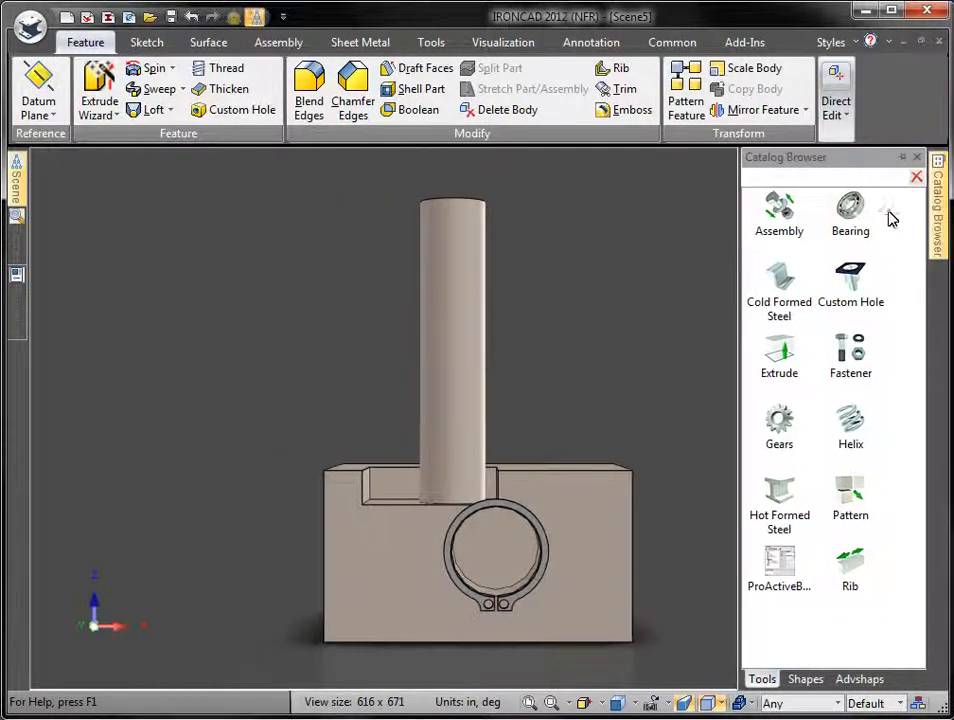
Step: Minimize the ribbon to its tab names and orbit the model to a raised angled view
{"action": "right_click", "coordinate": [895, 120]}
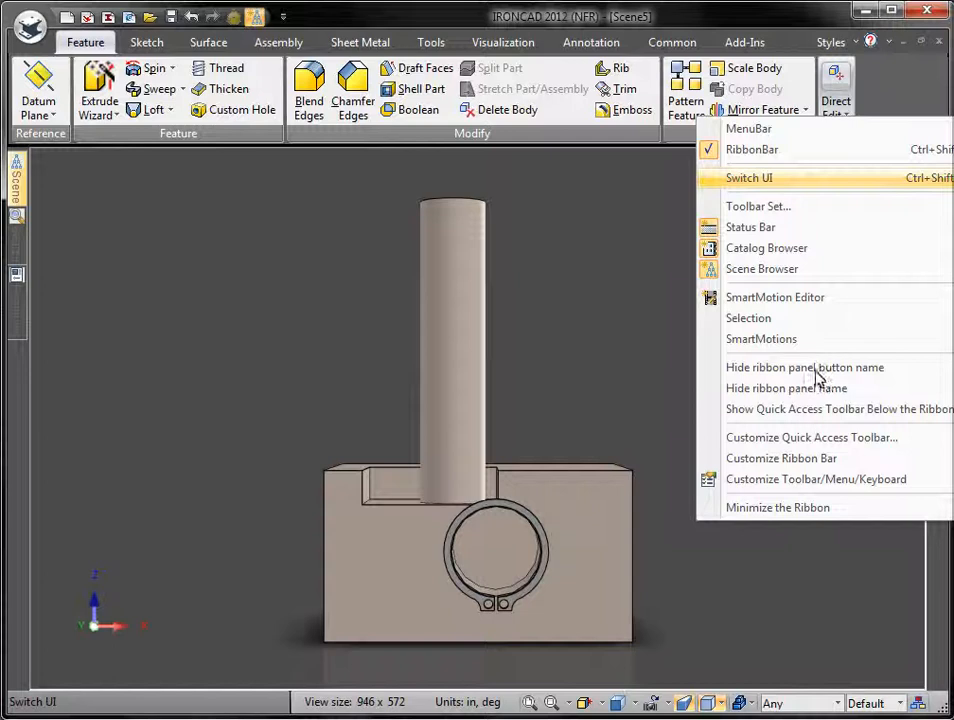
{"action": "left_click", "coordinate": [730, 508]}
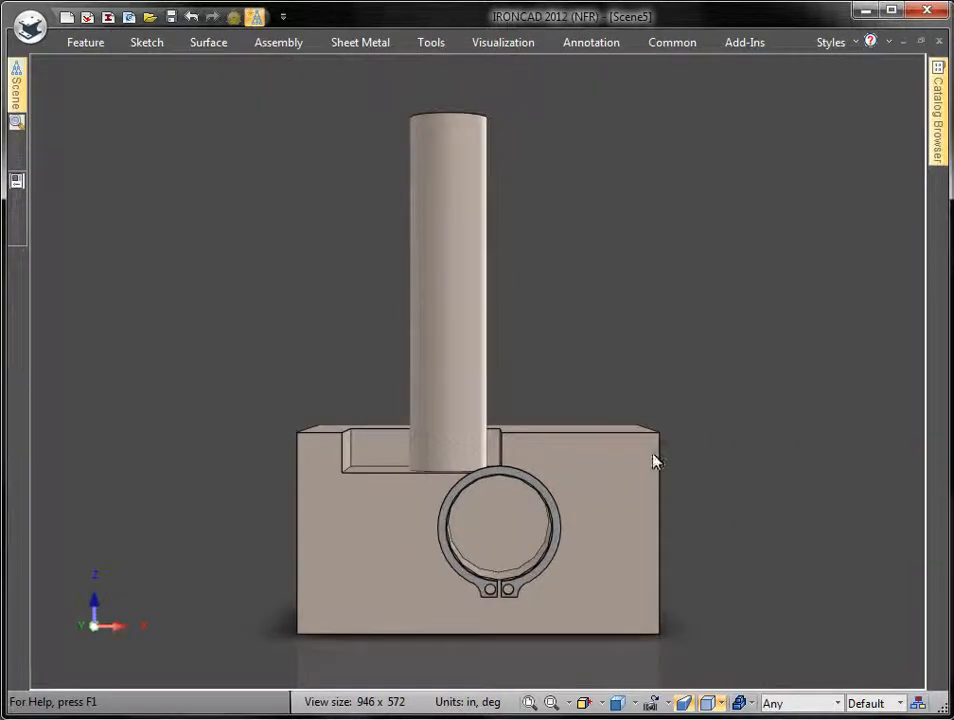
{"action": "middle_click_drag", "start_coordinate": [631, 198], "coordinate": [15, 96]}
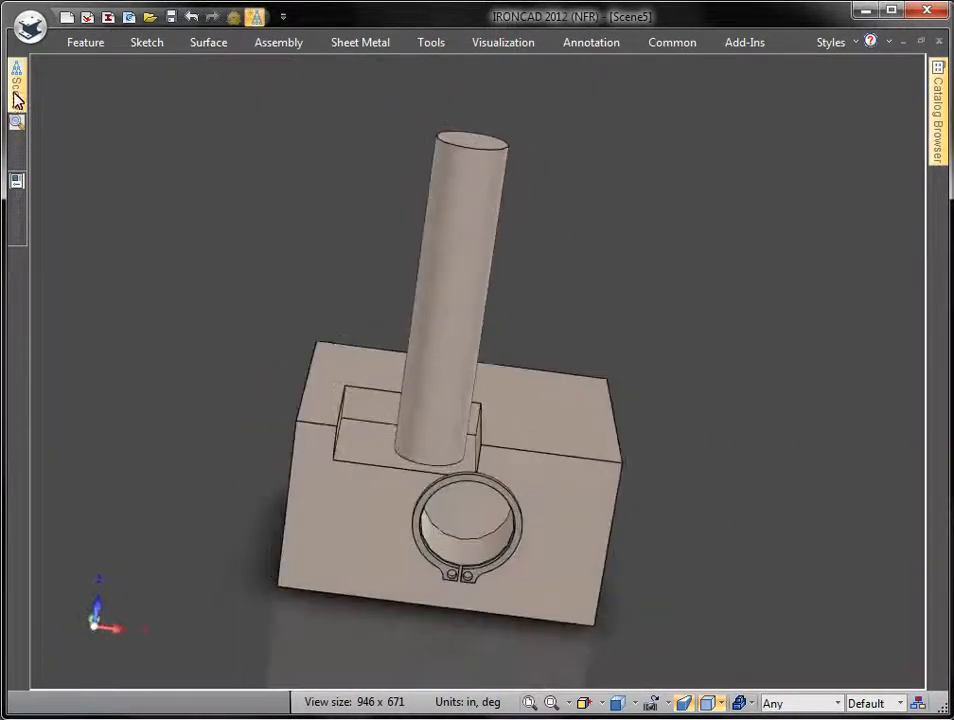
{"action": "mouse_move", "coordinate": [17, 98]}
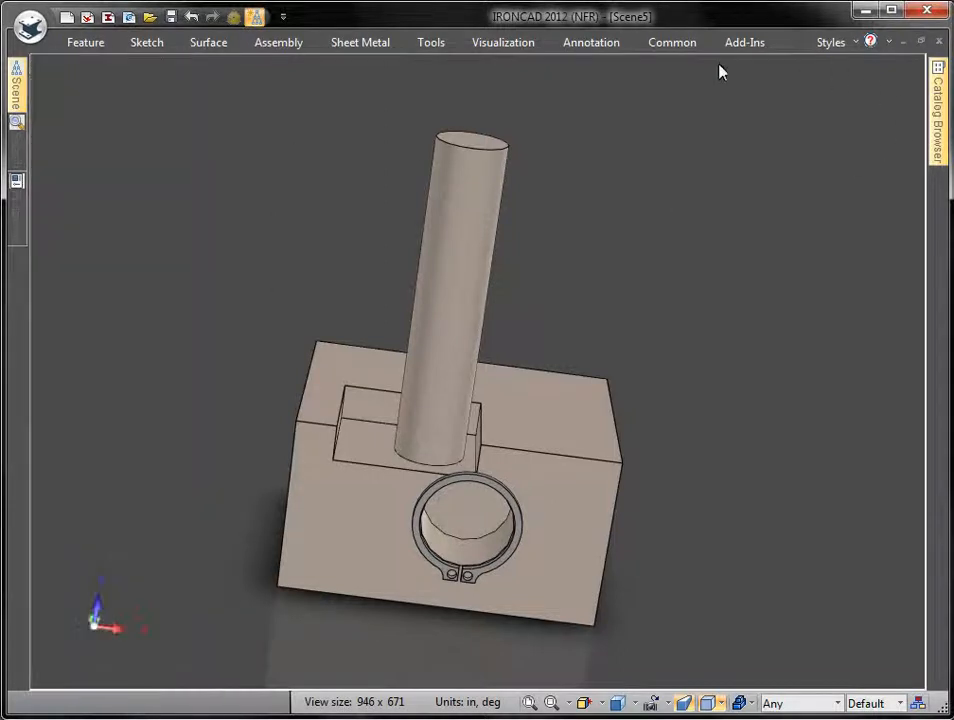
Step: Blend the block's three corner edges with a 0.270953 in constant radius, then orbit the post upright
{"action": "left_click", "coordinate": [80, 45]}
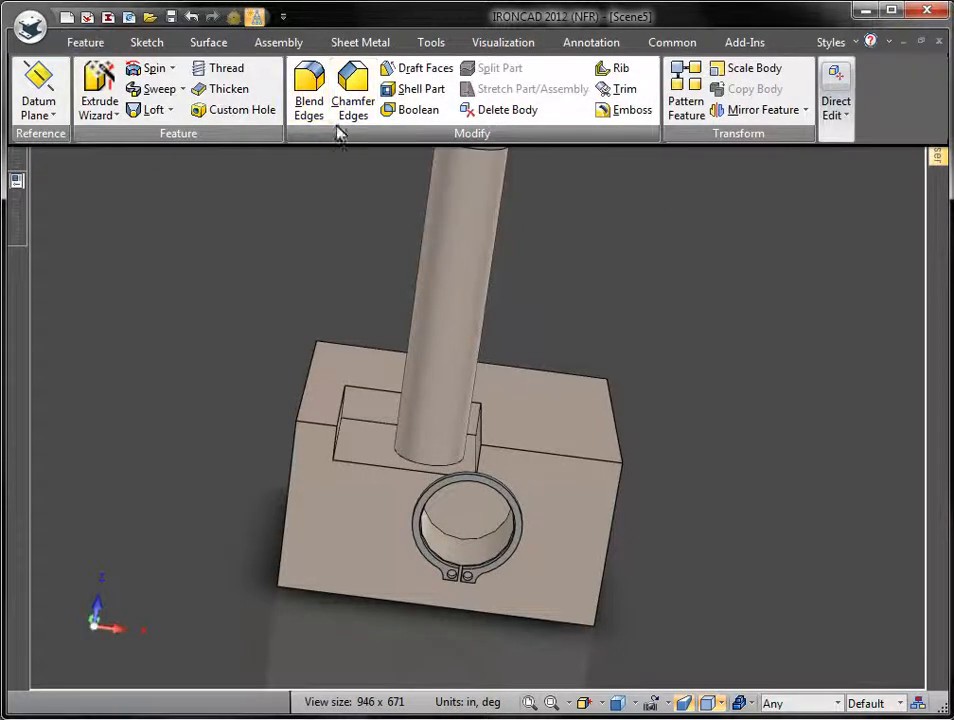
{"action": "left_click", "coordinate": [309, 95]}
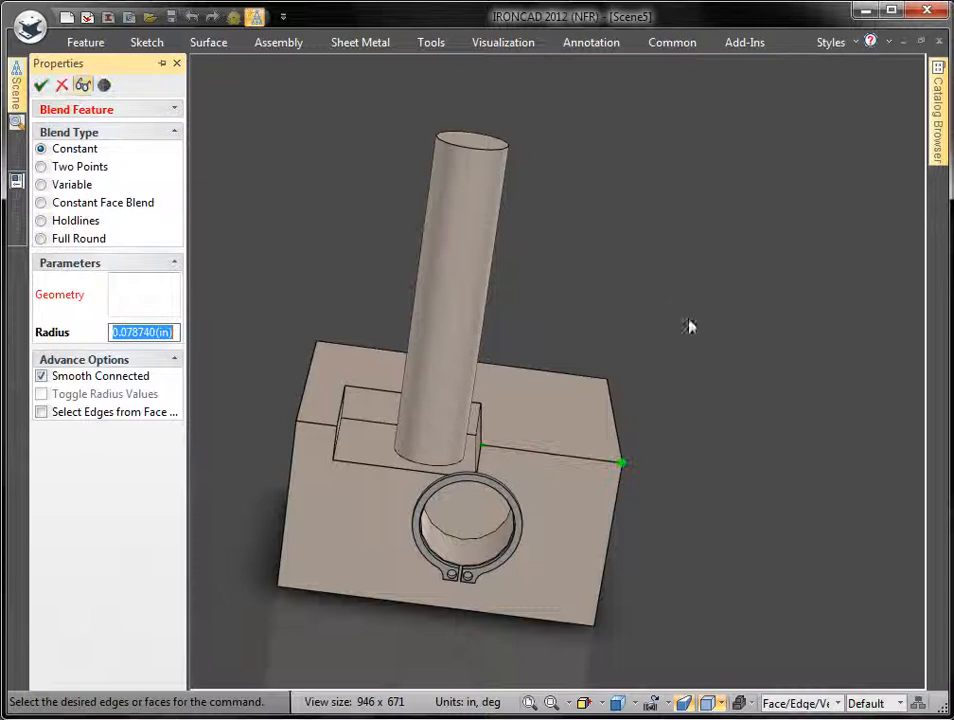
{"action": "middle_click_drag", "start_coordinate": [648, 408], "coordinate": [612, 422]}
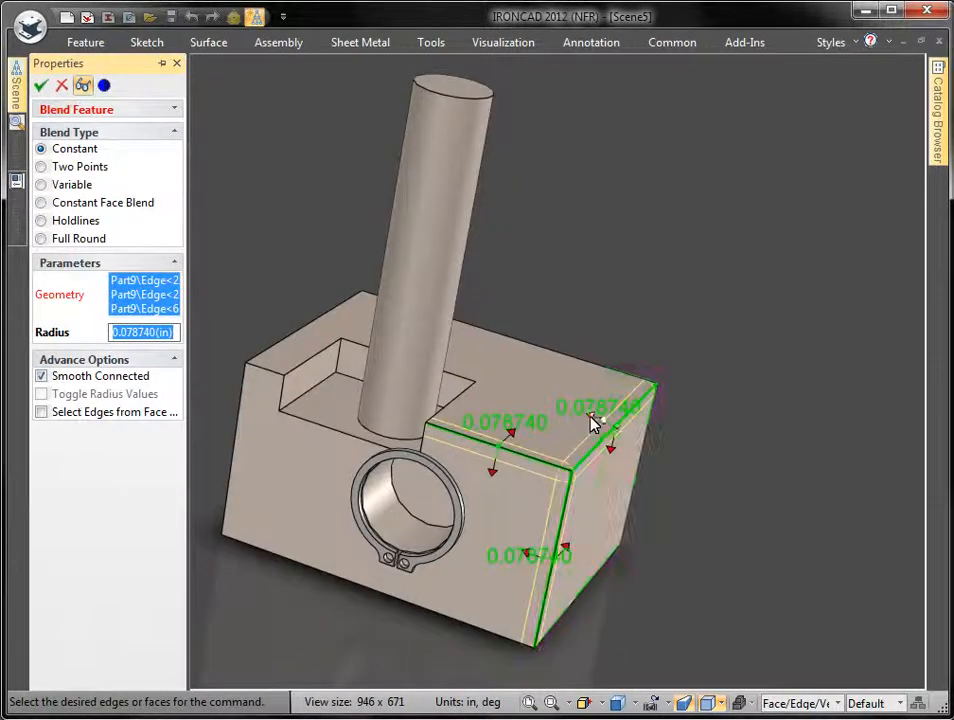
{"action": "left_click_drag", "start_coordinate": [591, 416], "coordinate": [551, 394]}
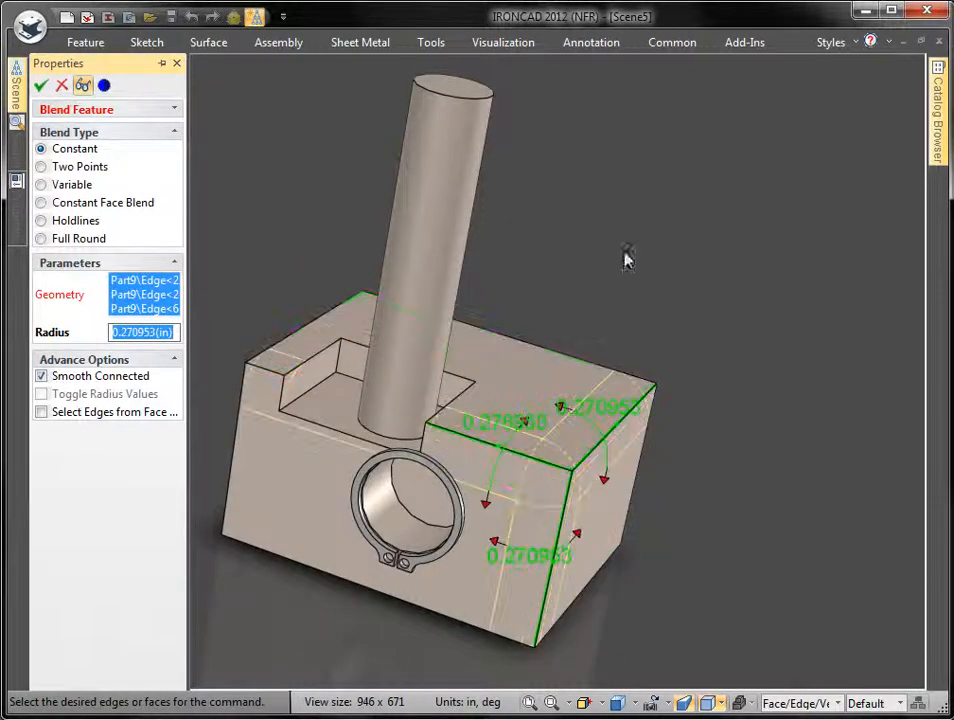
{"action": "left_click", "coordinate": [41, 85]}
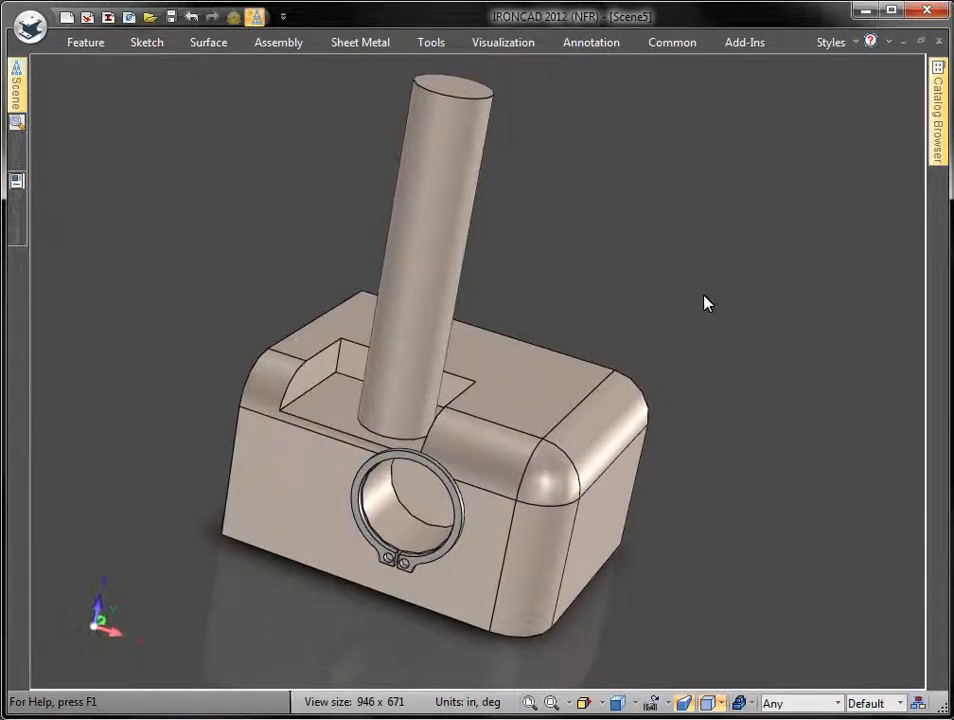
{"action": "middle_click_drag", "start_coordinate": [704, 295], "coordinate": [685, 292]}
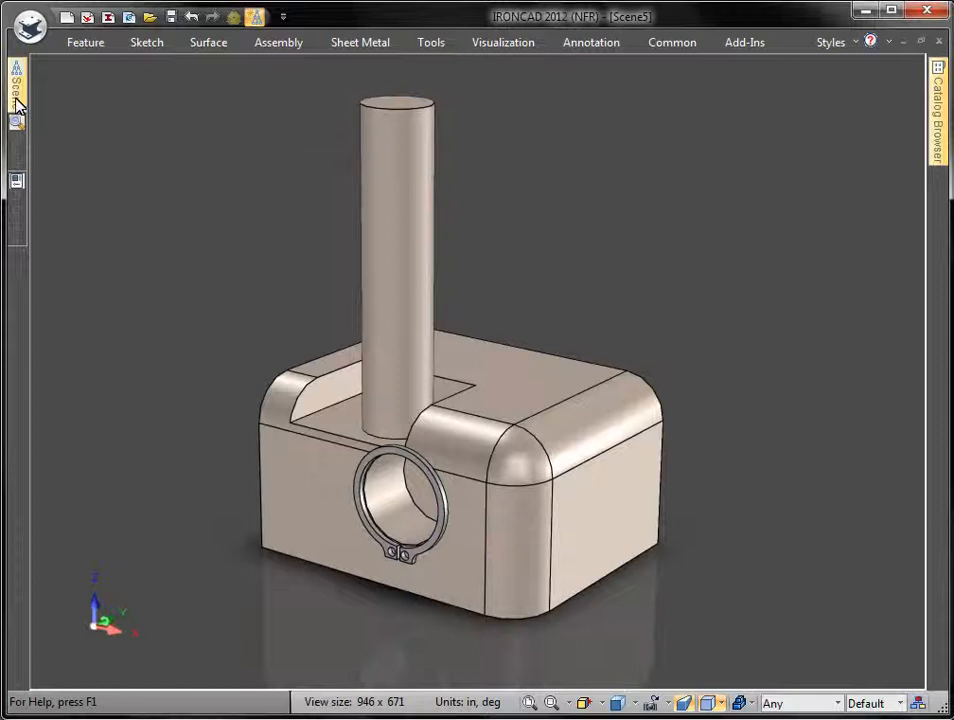
Step: Pin the Scene panel, float Scene and Properties, then dock Scene with Search and Properties as tabs
{"action": "mouse_move", "coordinate": [17, 100]}
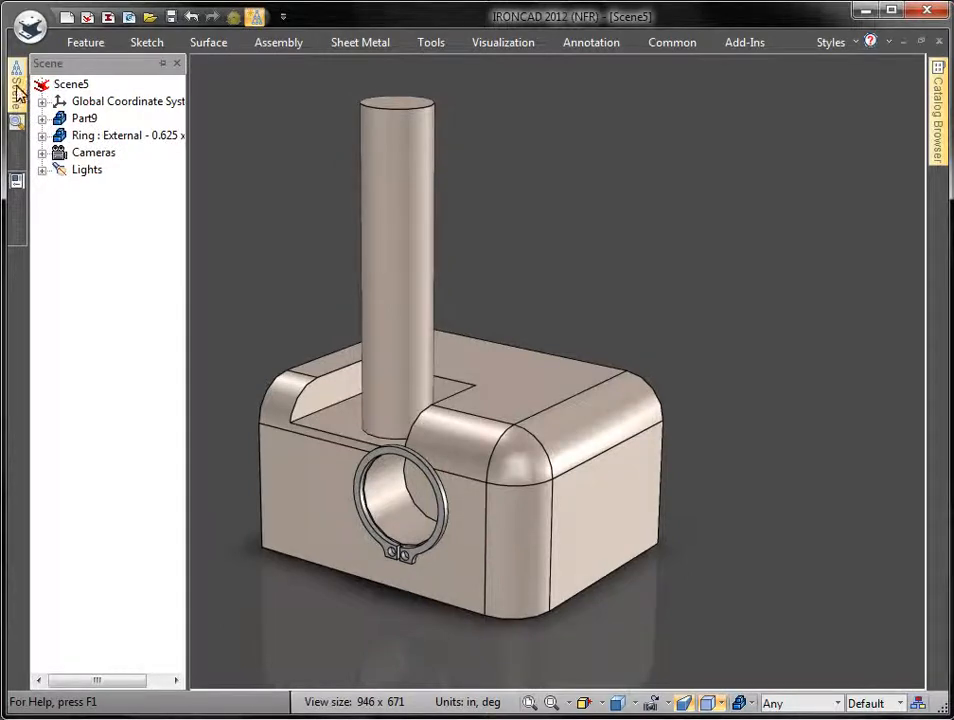
{"action": "left_click", "coordinate": [162, 64]}
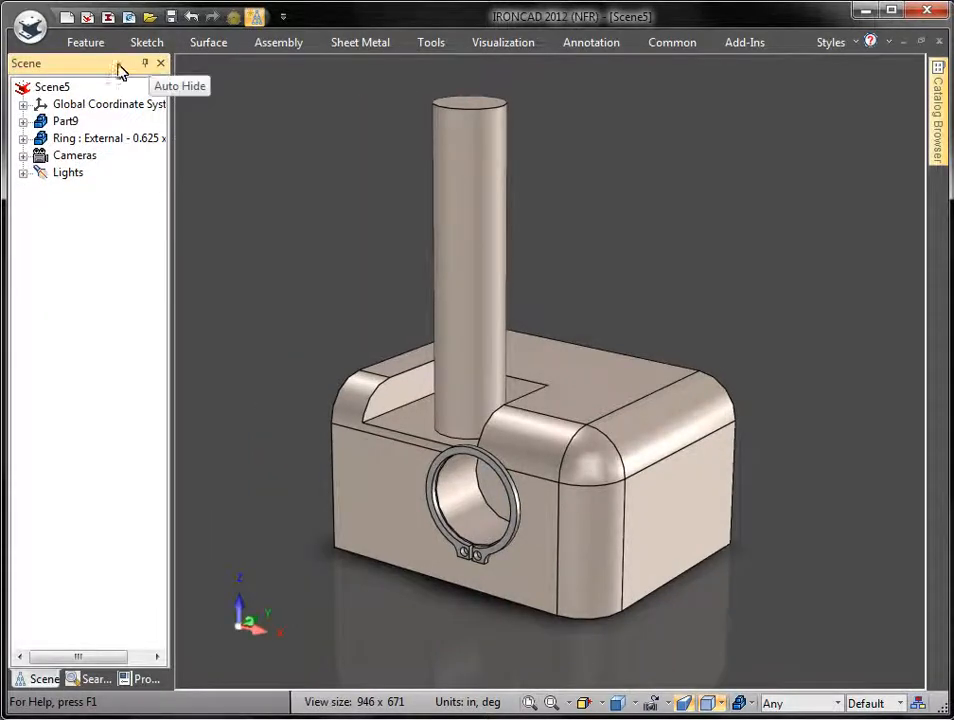
{"action": "left_click_drag", "start_coordinate": [100, 68], "coordinate": [337, 113]}
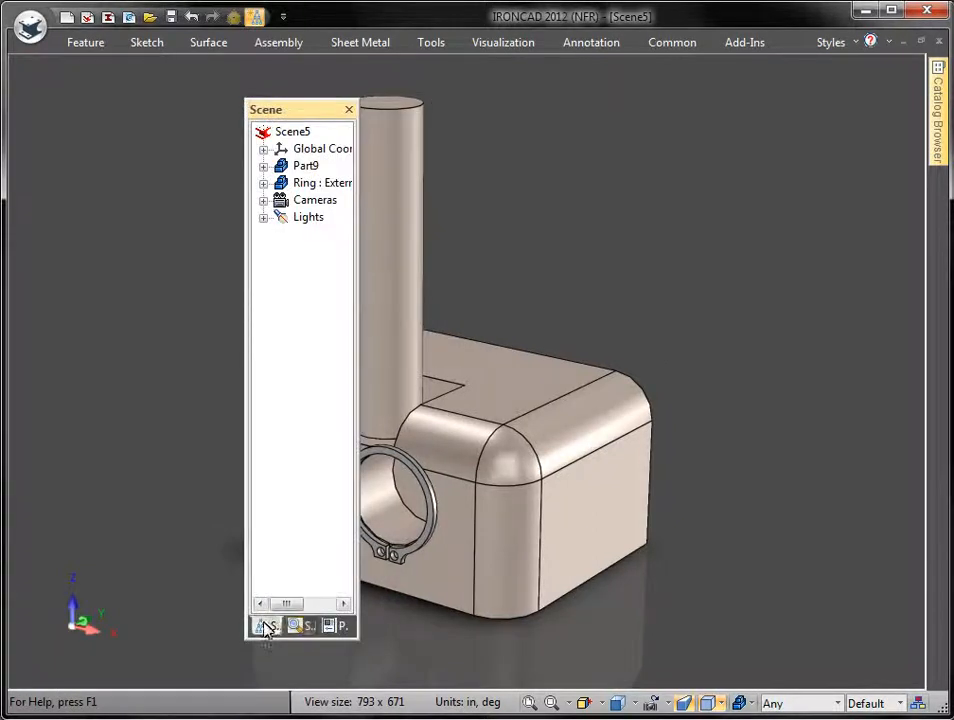
{"action": "left_click_drag", "start_coordinate": [267, 628], "coordinate": [161, 103]}
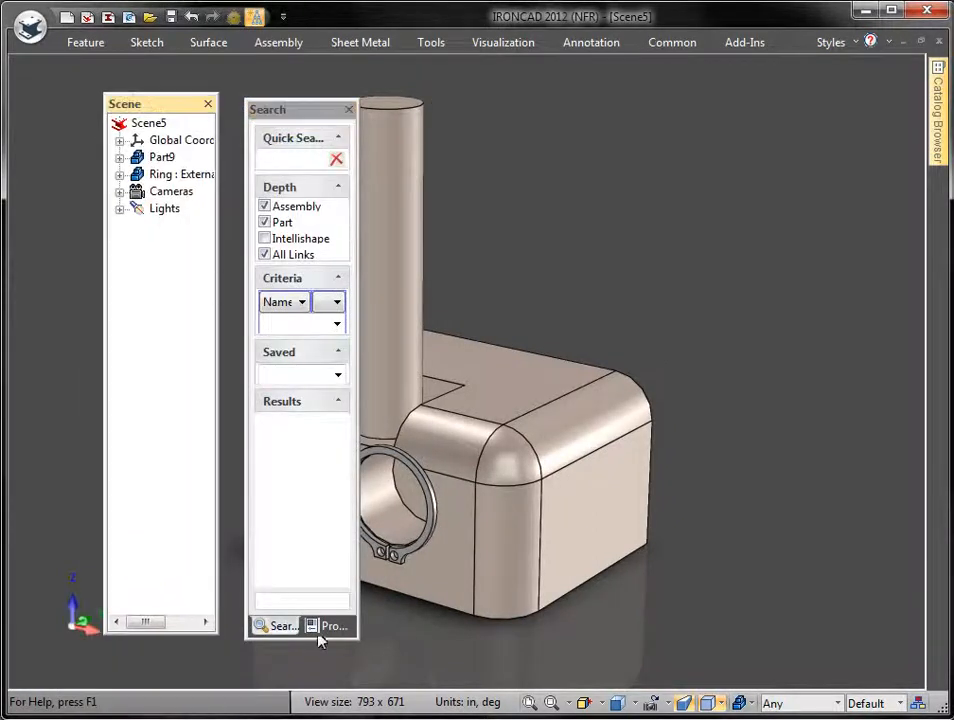
{"action": "left_click_drag", "start_coordinate": [320, 640], "coordinate": [630, 133]}
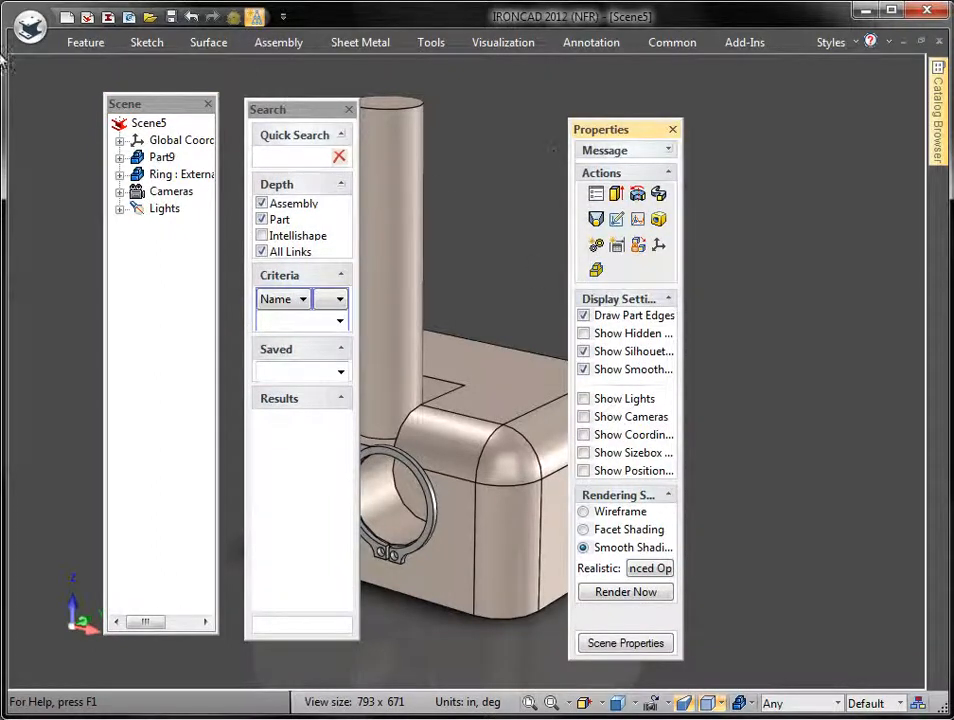
{"action": "left_click_drag", "start_coordinate": [625, 130], "coordinate": [319, 115]}
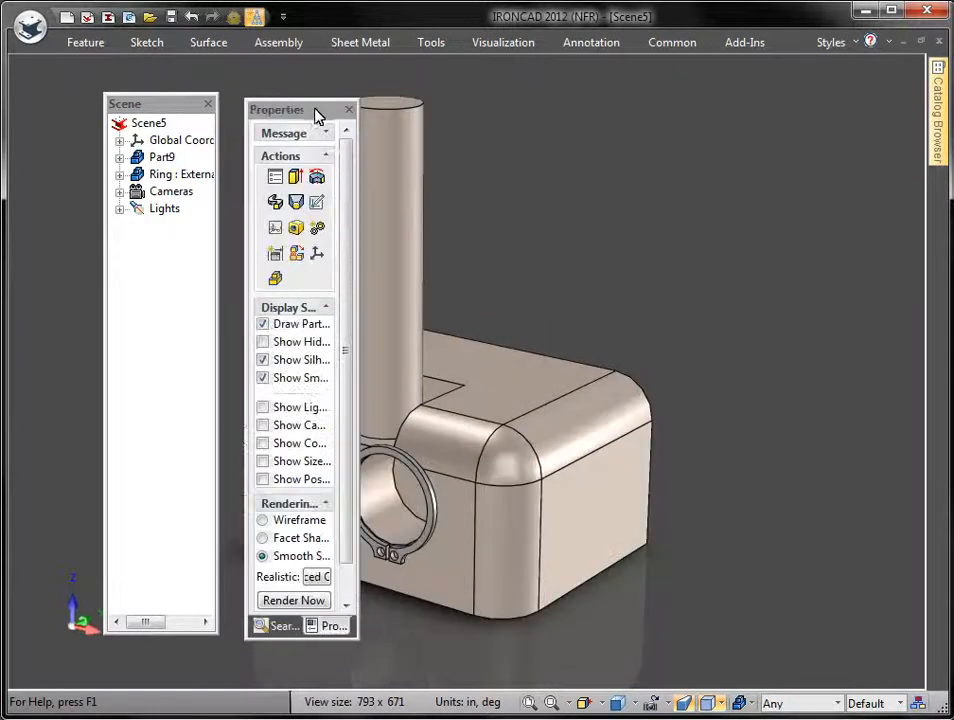
{"action": "left_click_drag", "start_coordinate": [125, 108], "coordinate": [15, 130]}
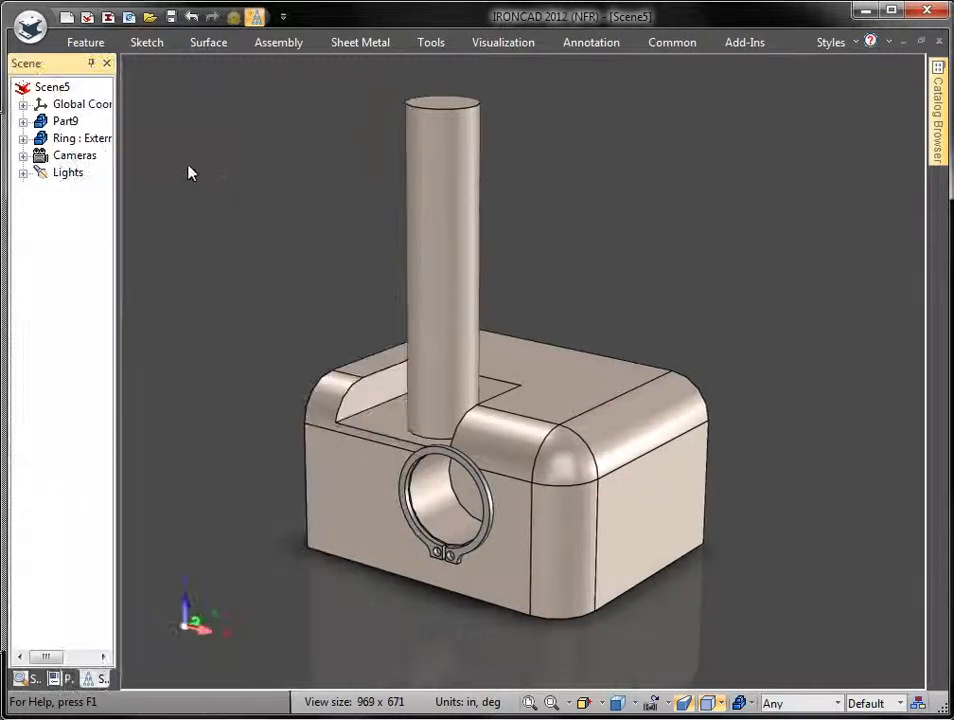
Step: Set the Scene panel to auto-hide and pin the Catalog Browser open
{"action": "left_click", "coordinate": [91, 63]}
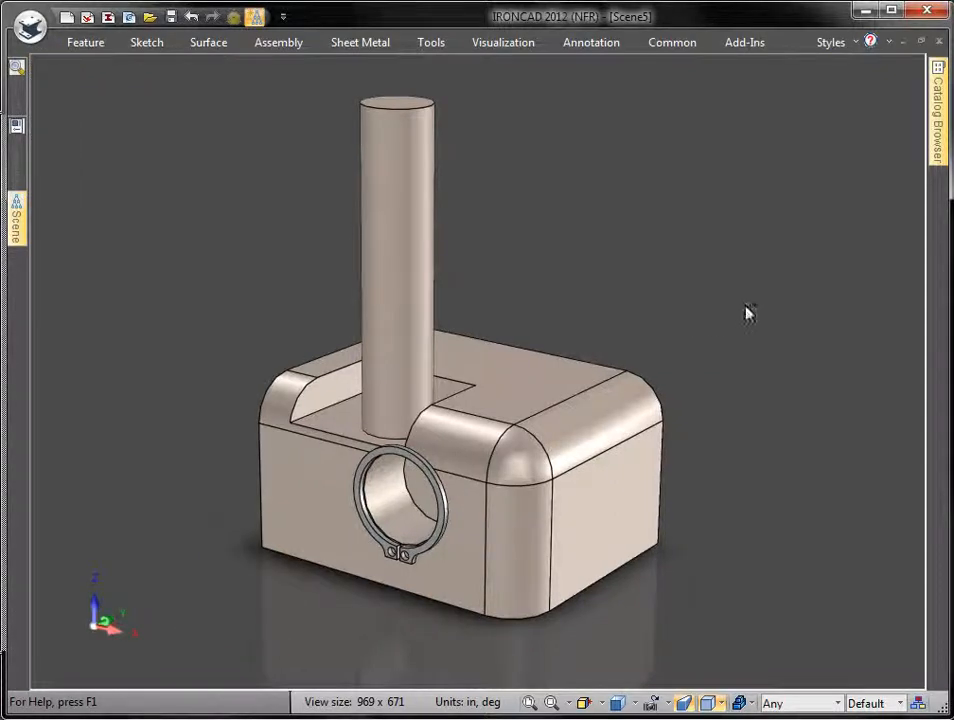
{"action": "mouse_move", "coordinate": [940, 122]}
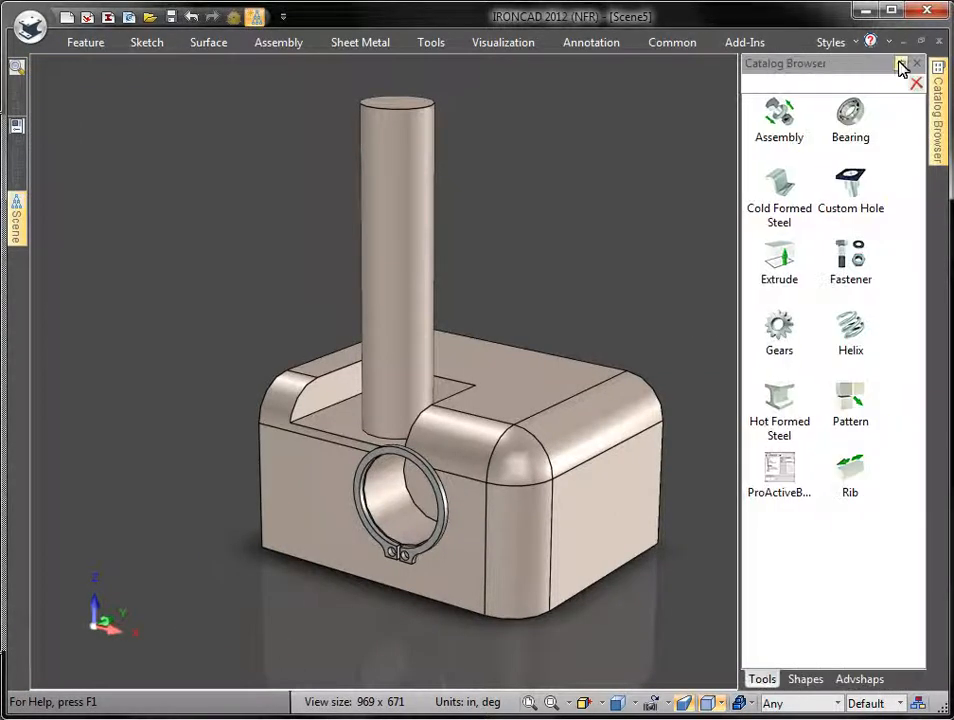
{"action": "left_click", "coordinate": [903, 66]}
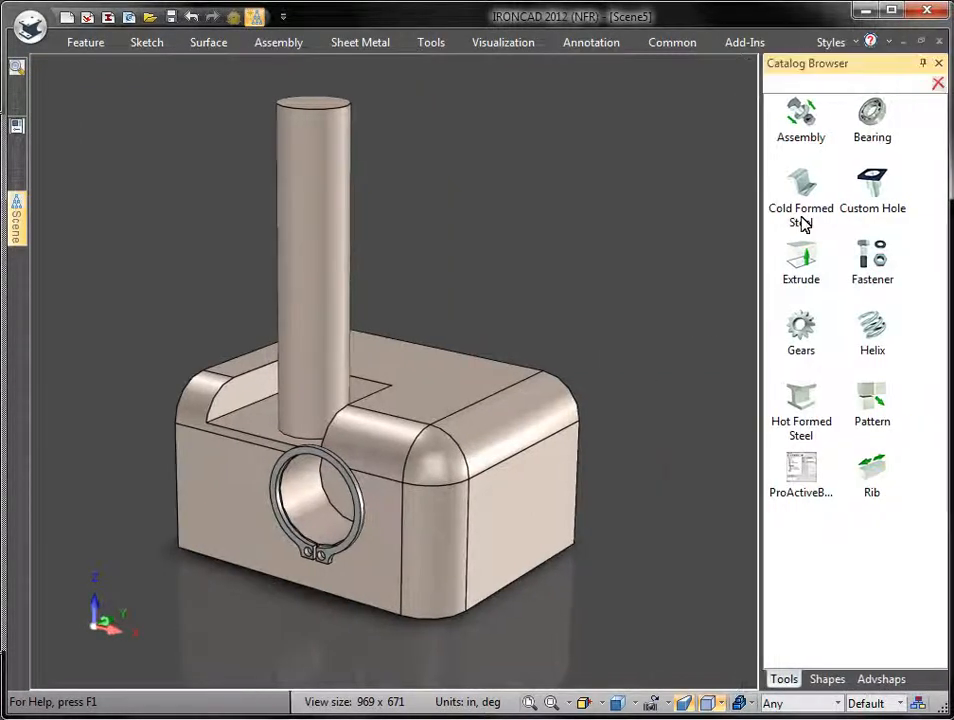
{"action": "left_click", "coordinate": [936, 680]}
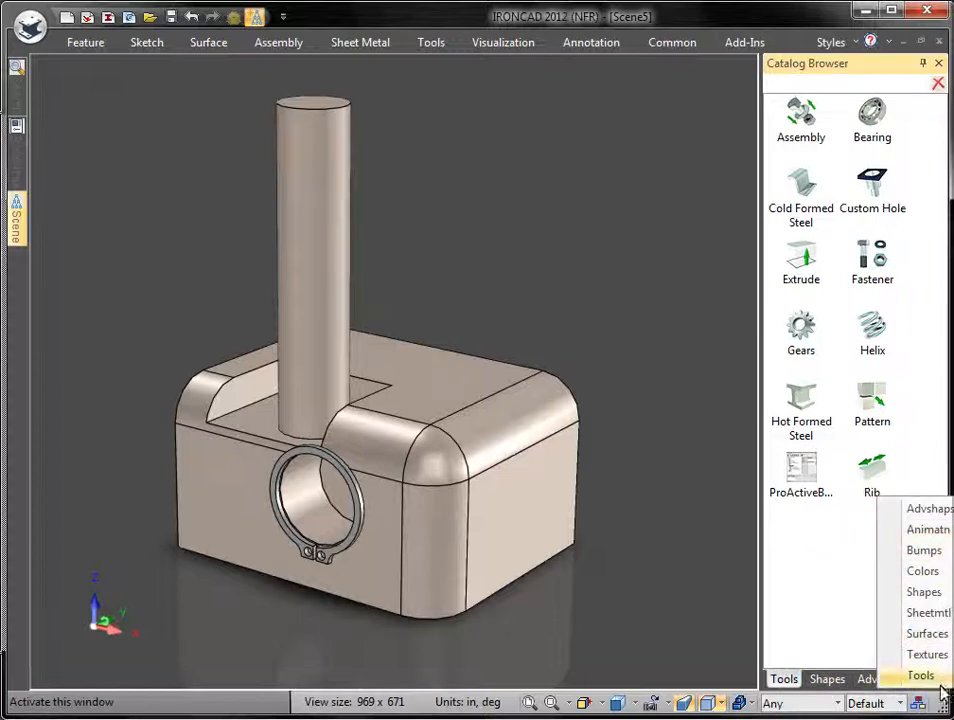
{"action": "left_click", "coordinate": [710, 610]}
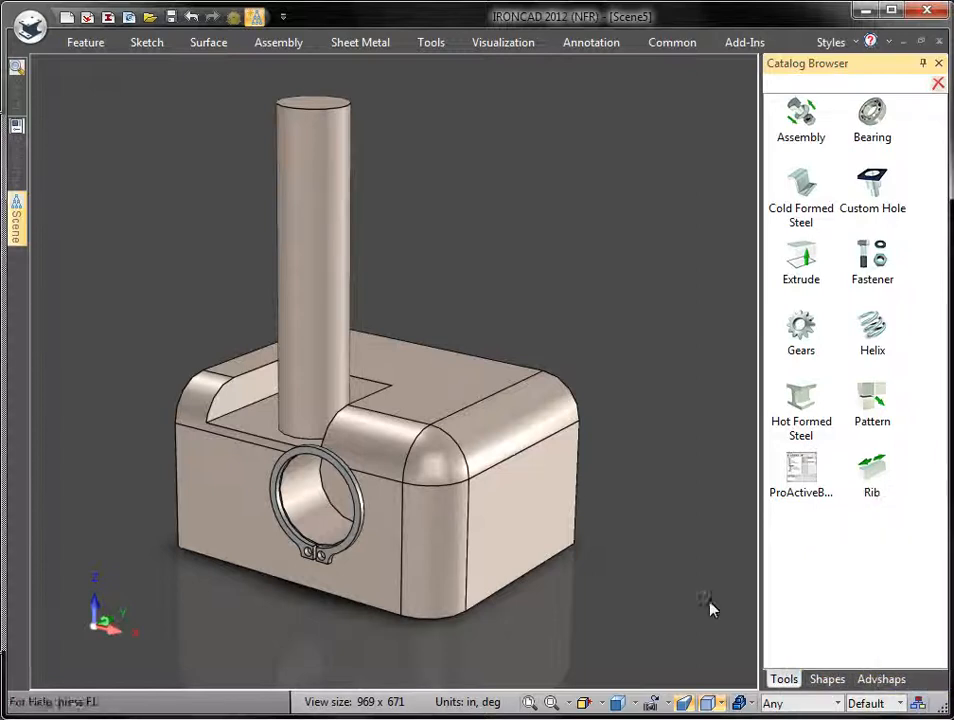
Step: Dock the Catalog Browser beneath the 3D view, make it taller, and set it to auto-hide
{"action": "left_click_drag", "start_coordinate": [886, 64], "coordinate": [434, 686]}
{"action": "left_click_drag", "start_coordinate": [503, 380], "coordinate": [502, 605]}
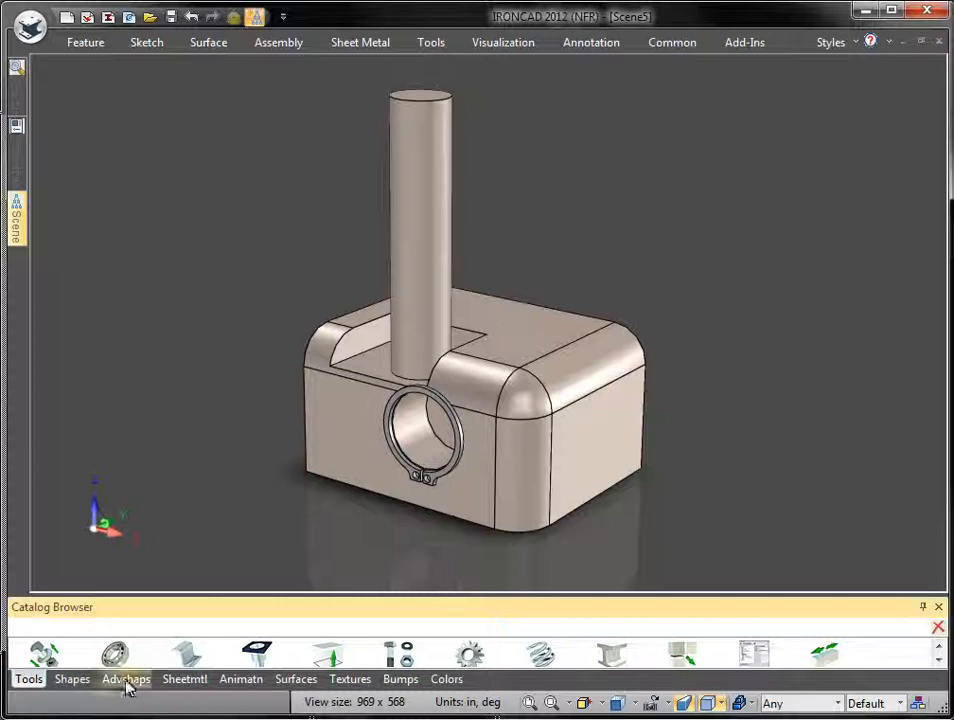
{"action": "left_click", "coordinate": [938, 683]}
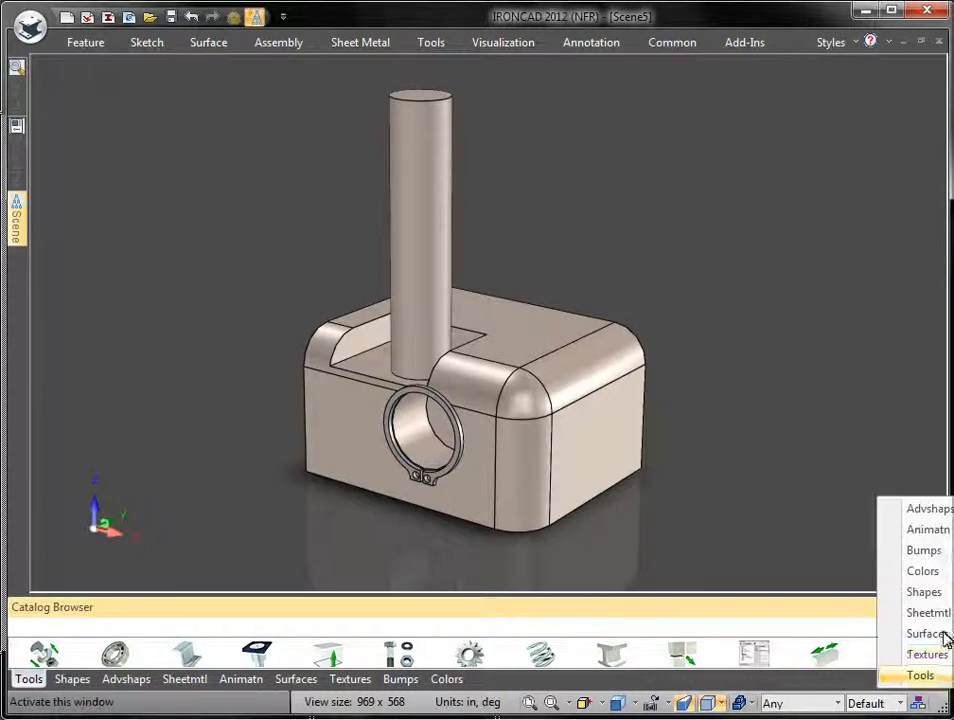
{"action": "left_click", "coordinate": [779, 485]}
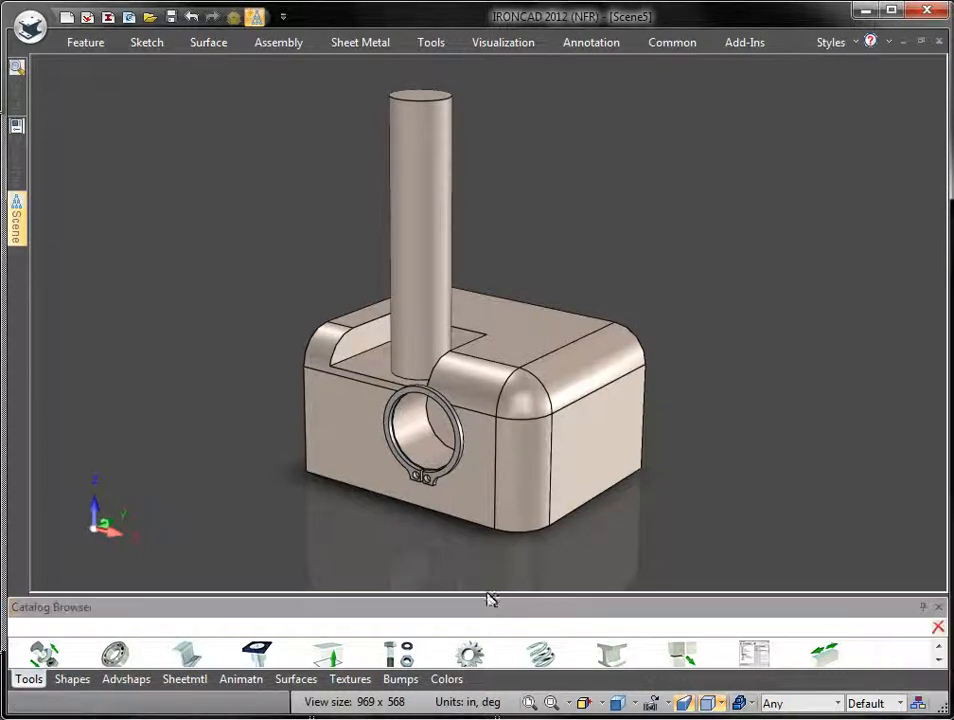
{"action": "left_click_drag", "start_coordinate": [490, 598], "coordinate": [485, 584]}
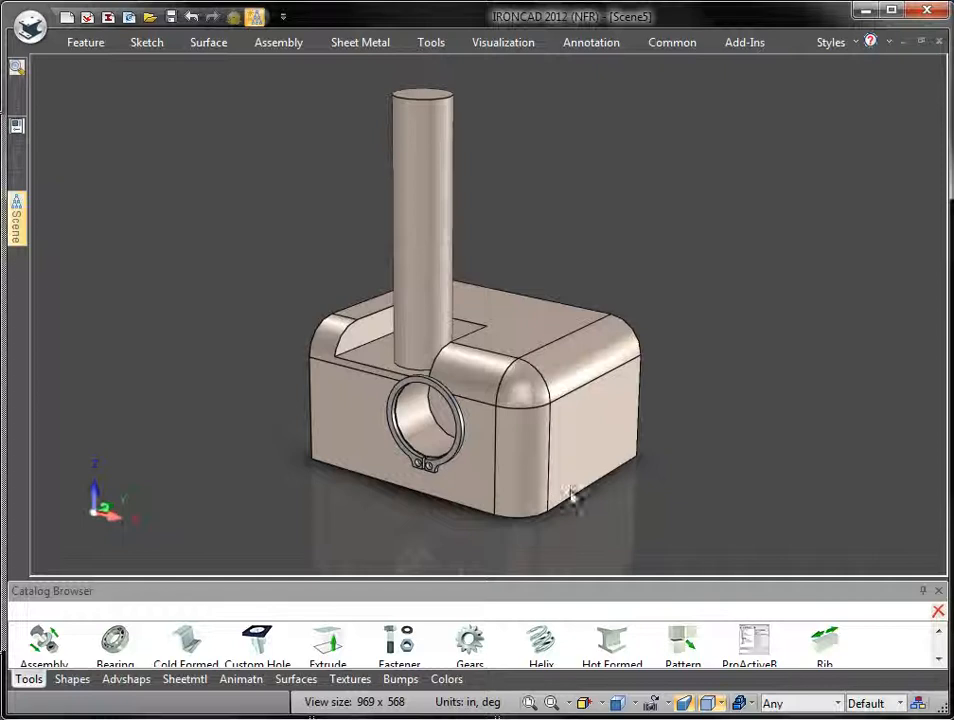
{"action": "left_click", "coordinate": [922, 590]}
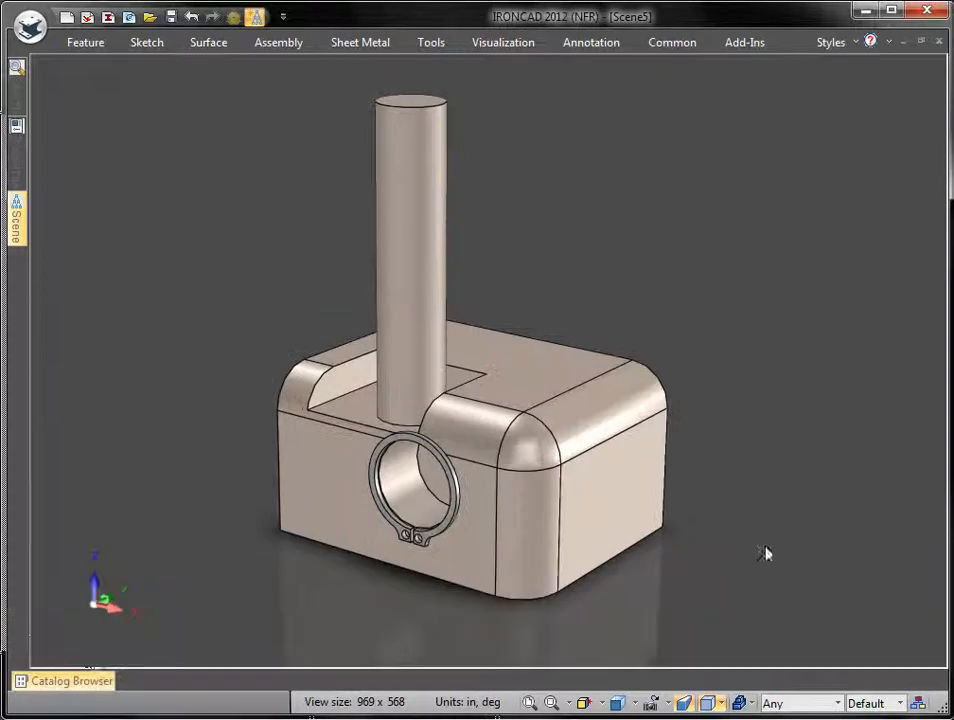